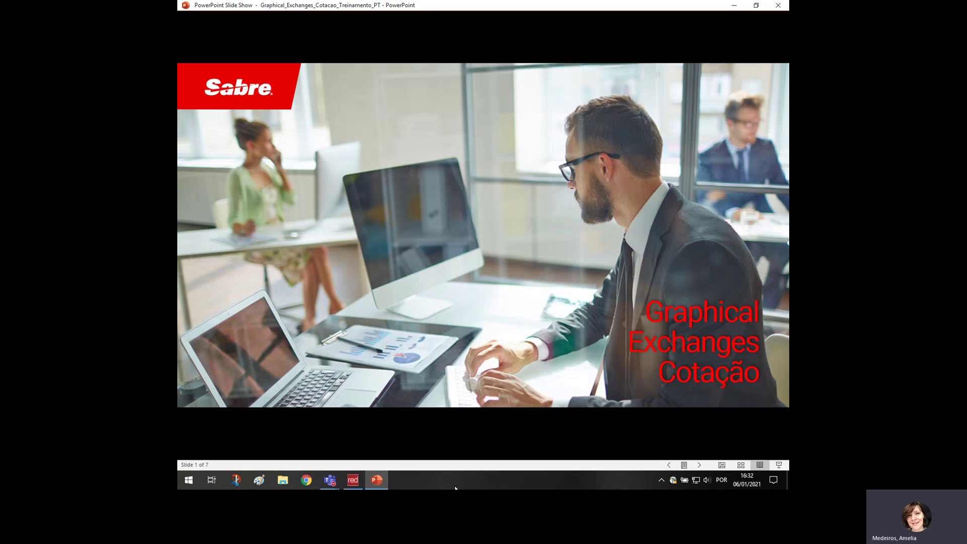
Advance the training presentation to the DEMO slide and switch to Sabre Red Workspace
key(Right)
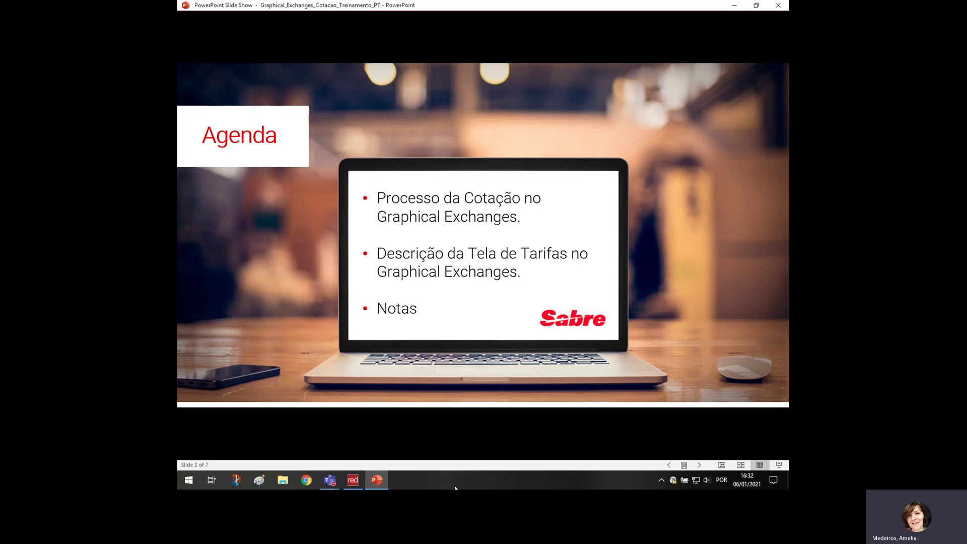
key(Right)
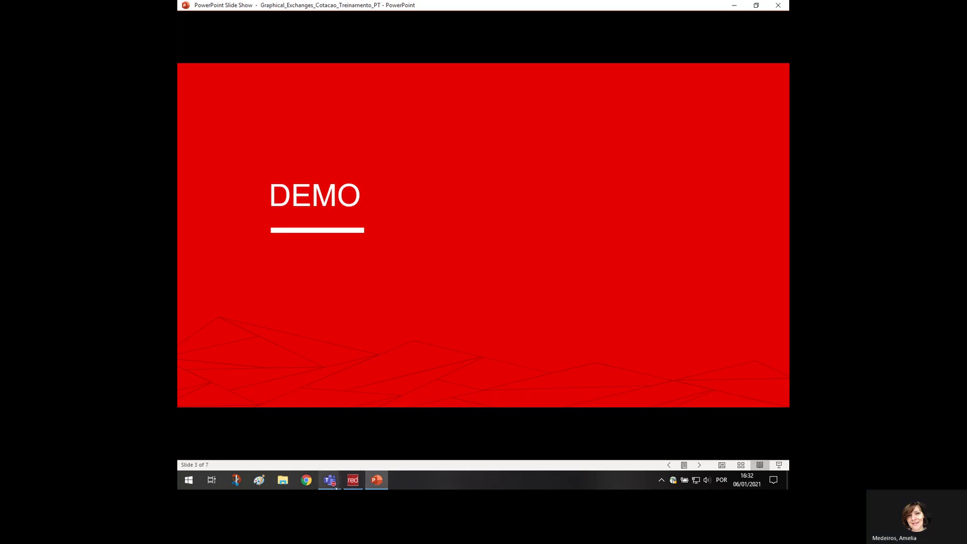
click(352, 479)
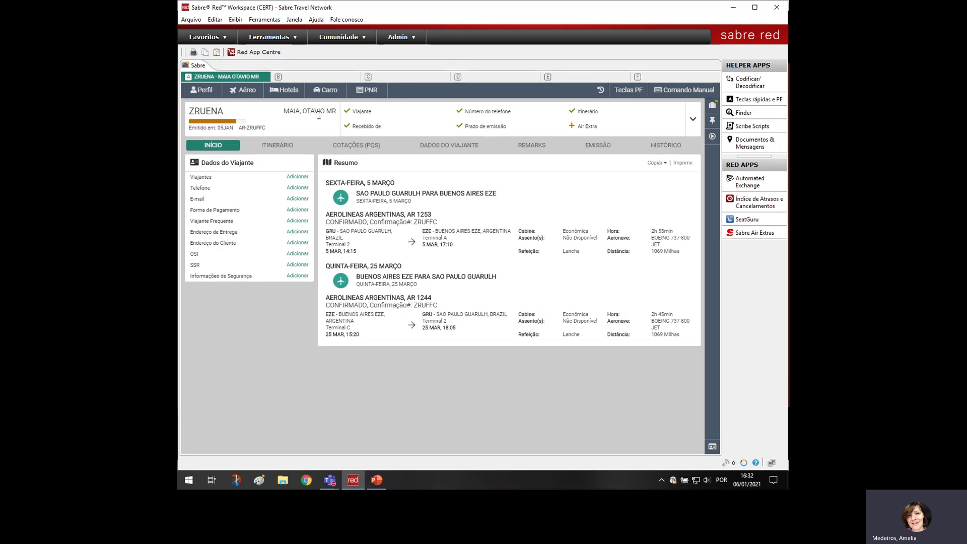
Review the reservation's traveler data and expand the details of its issued ticket
click(429, 150)
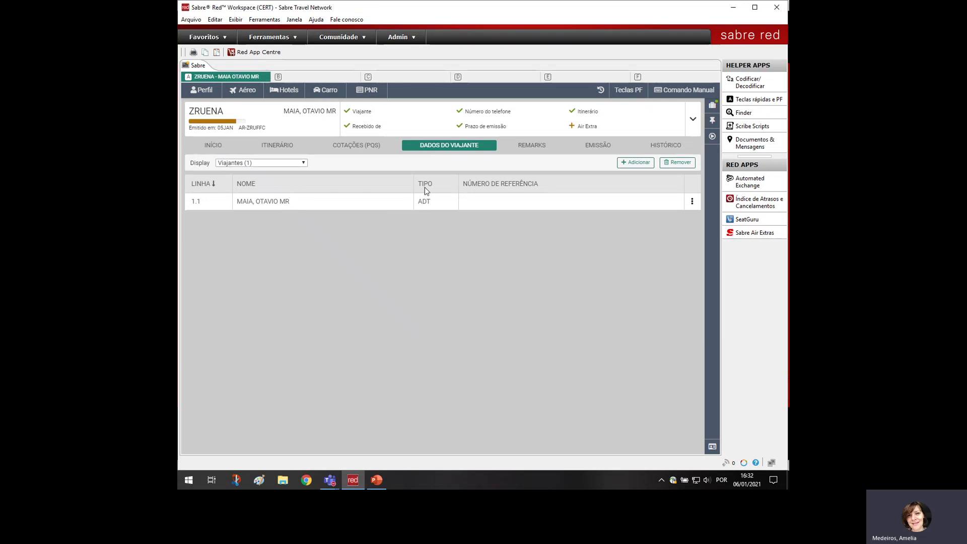
click(587, 149)
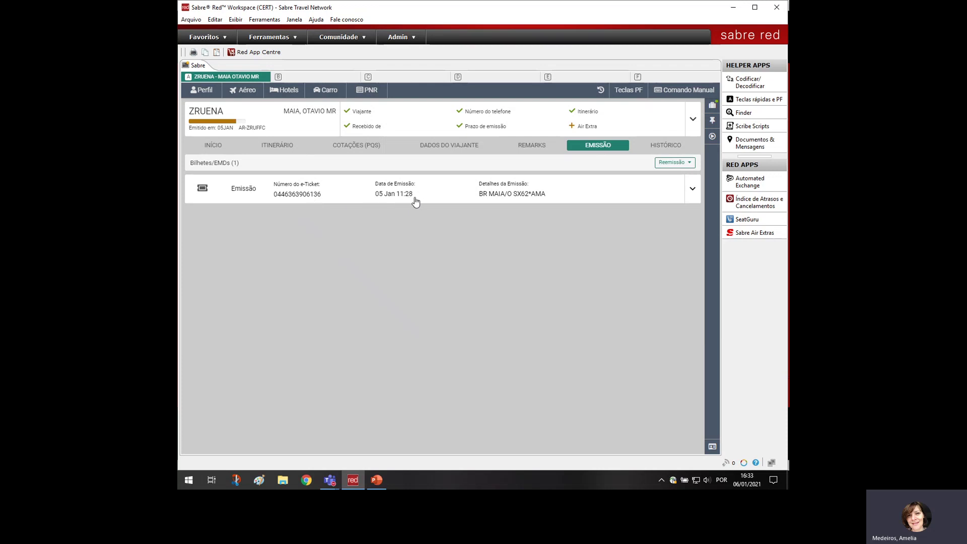
click(692, 189)
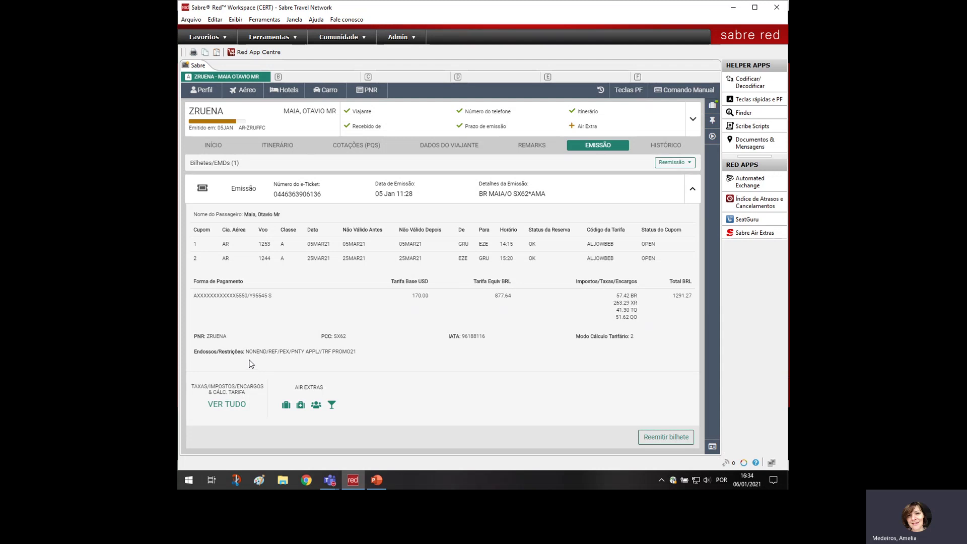
Highlight the penalty text and TRF PROMO21 in the ticket's endorsements, and display the reservation's itinerary
drag(246, 351, 321, 350)
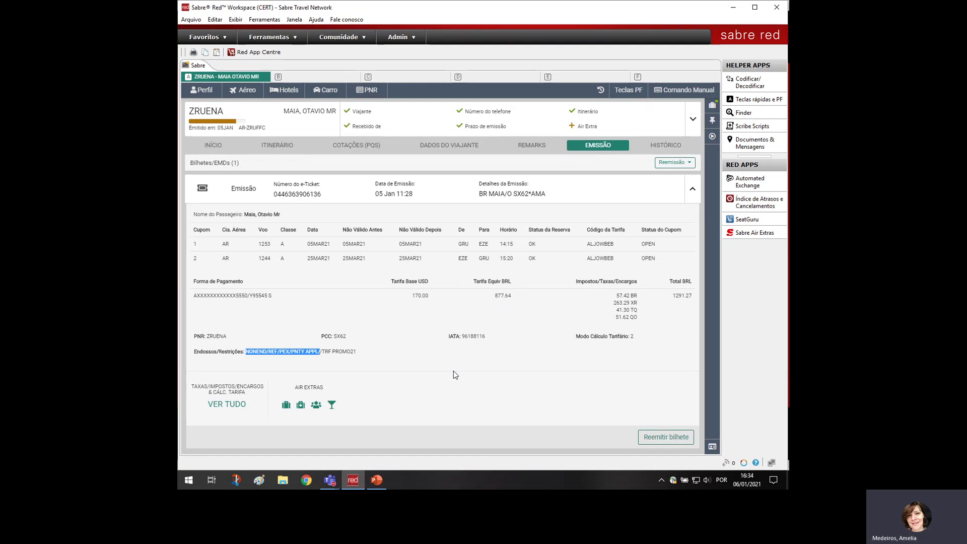
click(323, 348)
drag(323, 349, 357, 351)
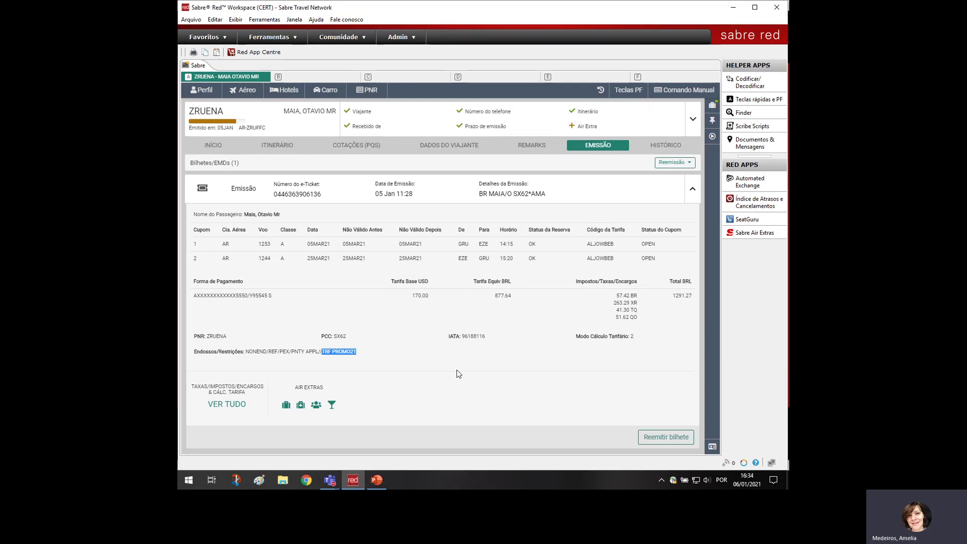
click(277, 147)
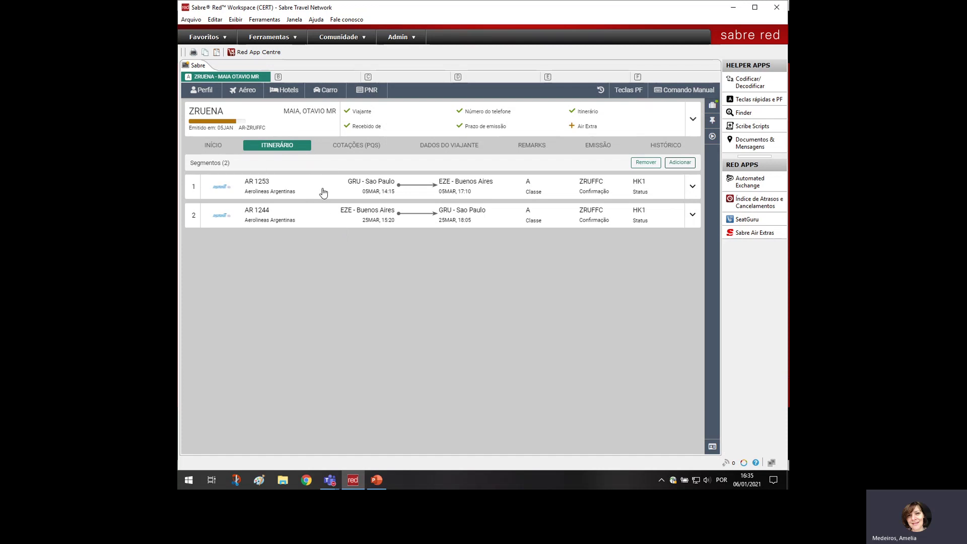
click(243, 92)
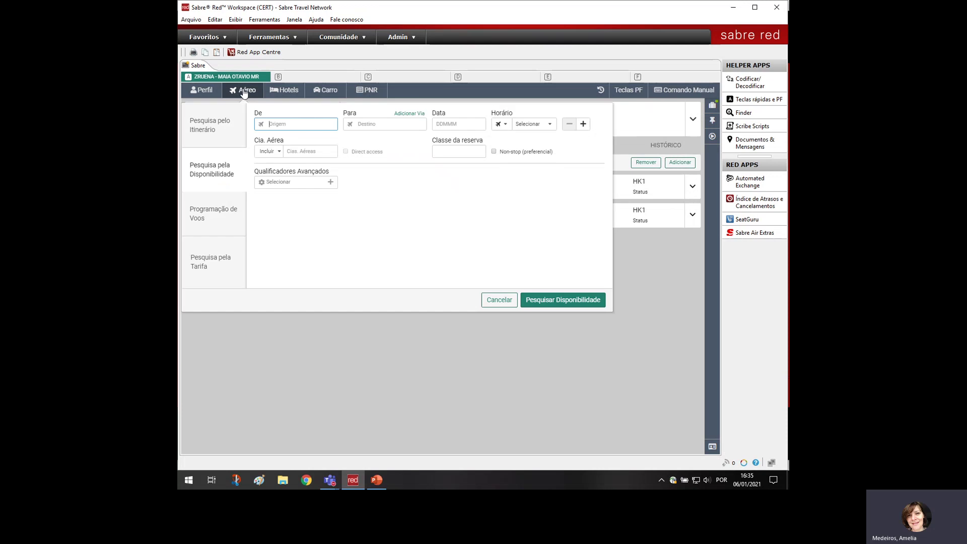
click(208, 130)
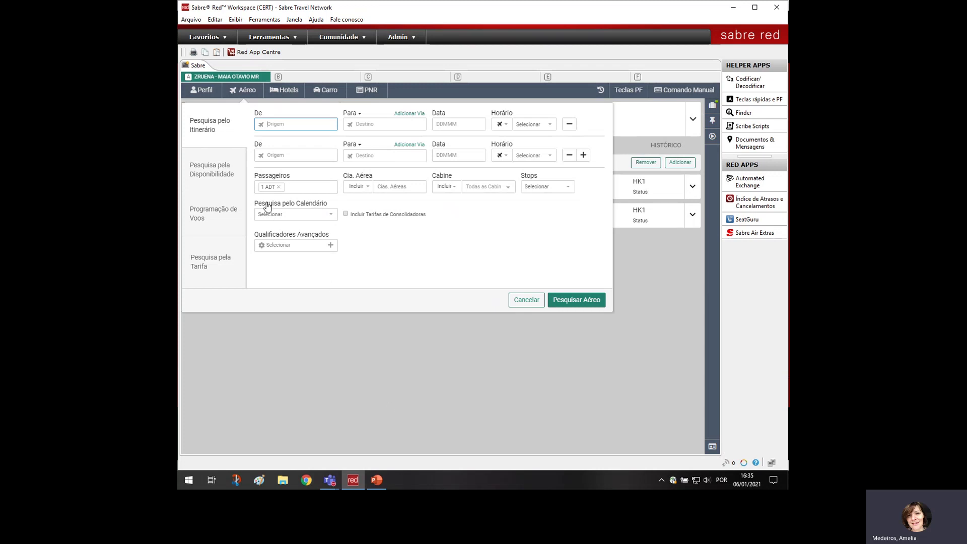
click(239, 91)
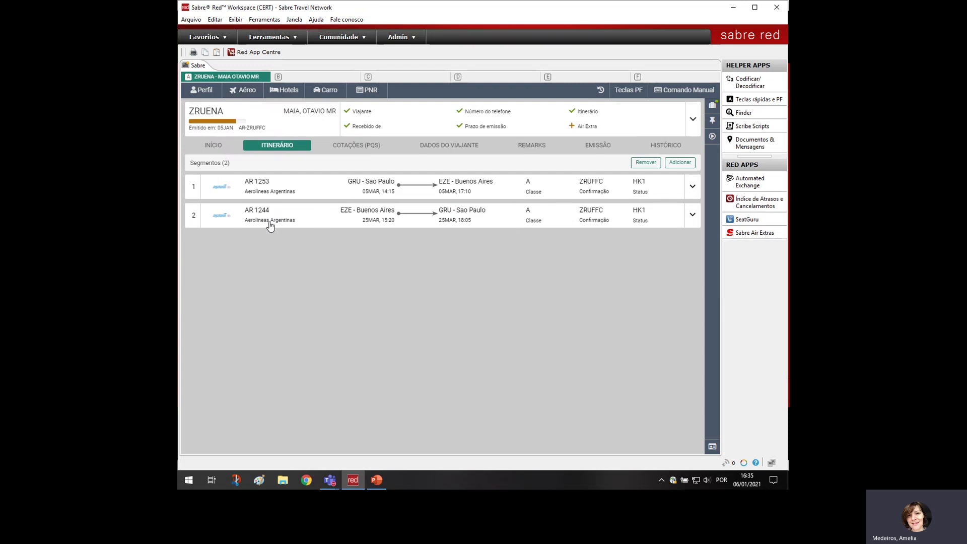
Remove the AR 1244 return segment from Buenos Aires to São Paulo from the itinerary
click(693, 217)
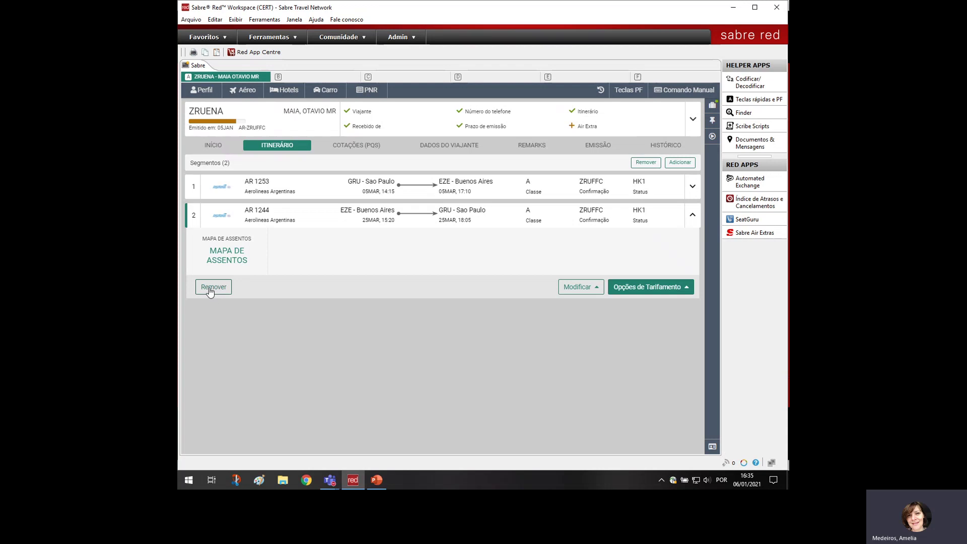
click(213, 286)
click(484, 294)
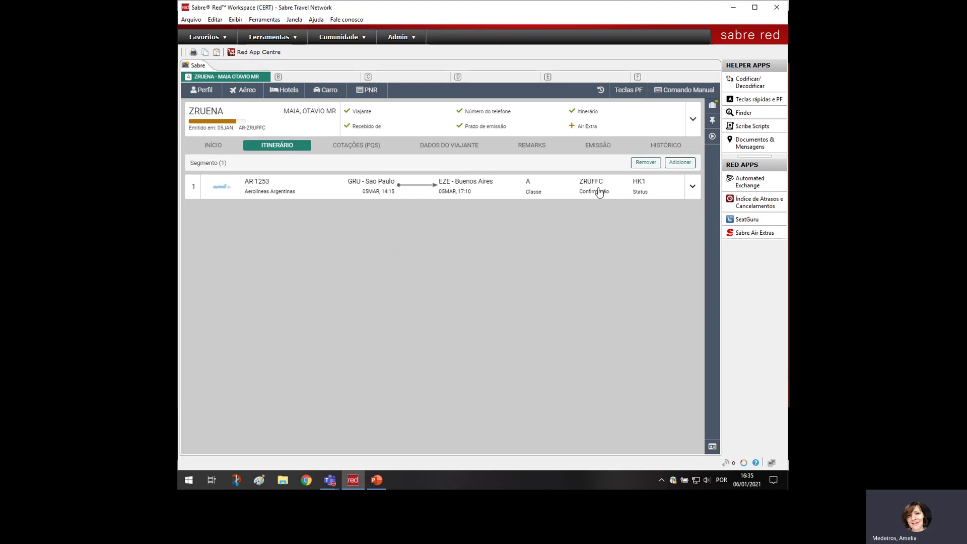
Set up an availability search from BUE to BRC on 18 March 2021 with airline AR
click(242, 93)
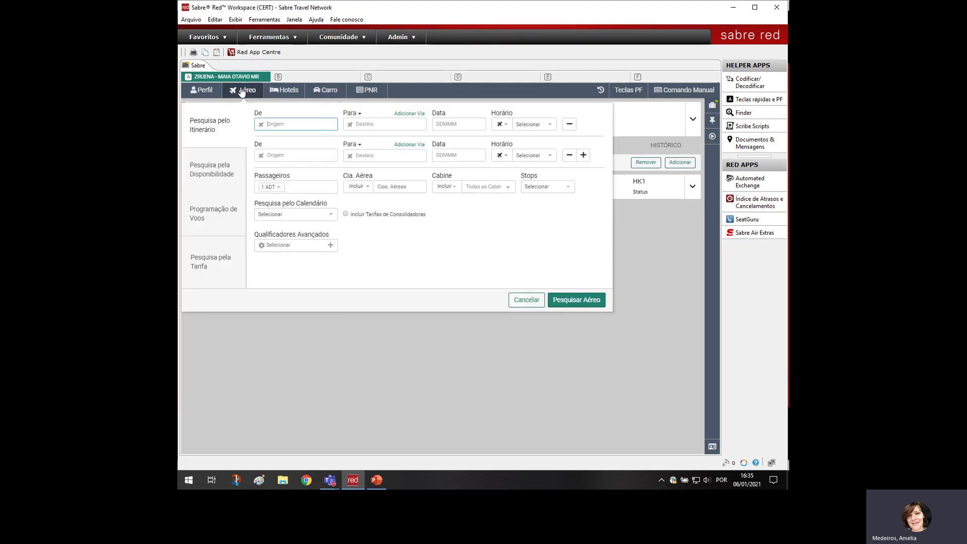
click(215, 178)
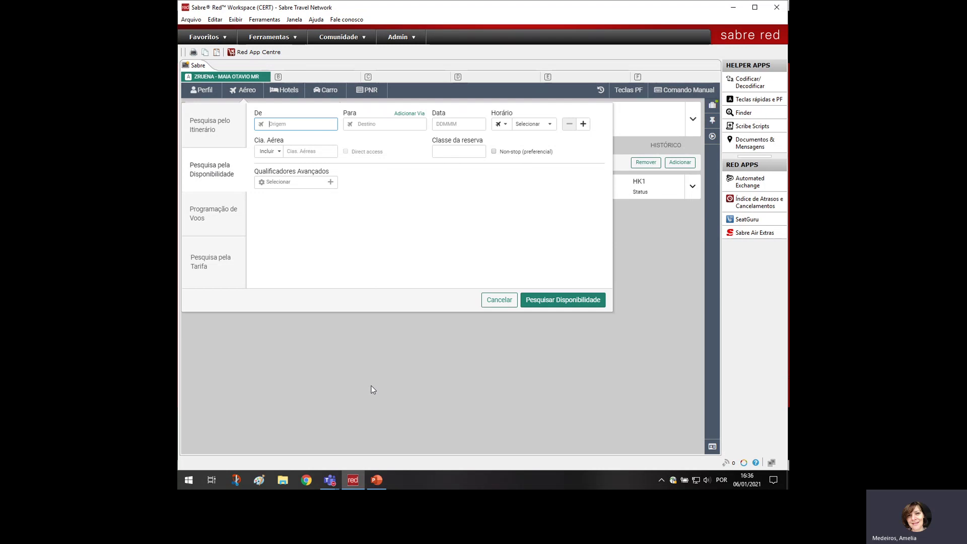
text(bue)
key(Return)
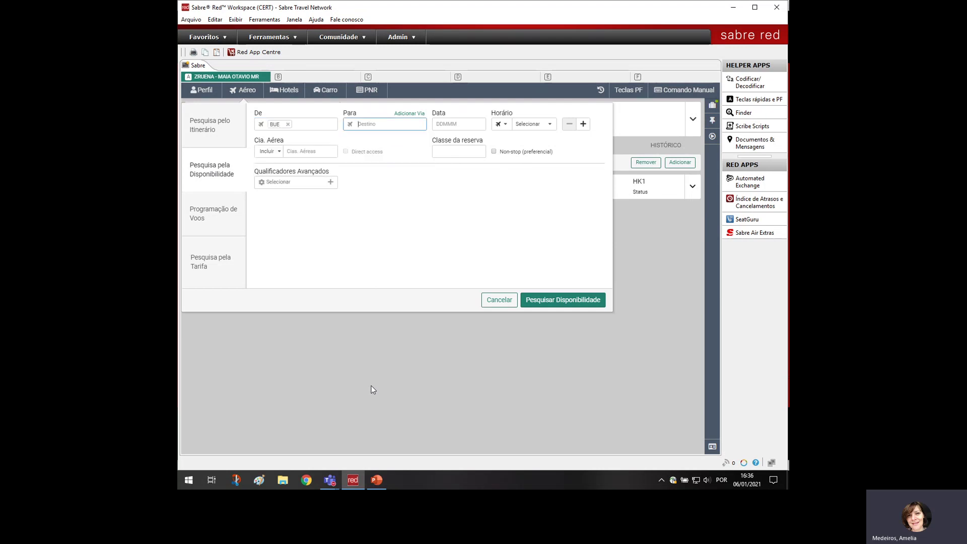
text(brc)
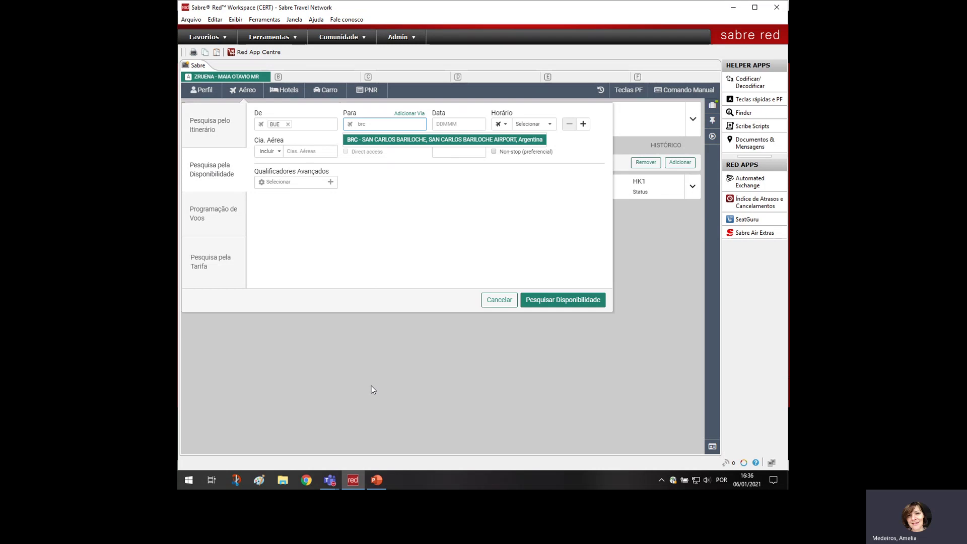
key(Return)
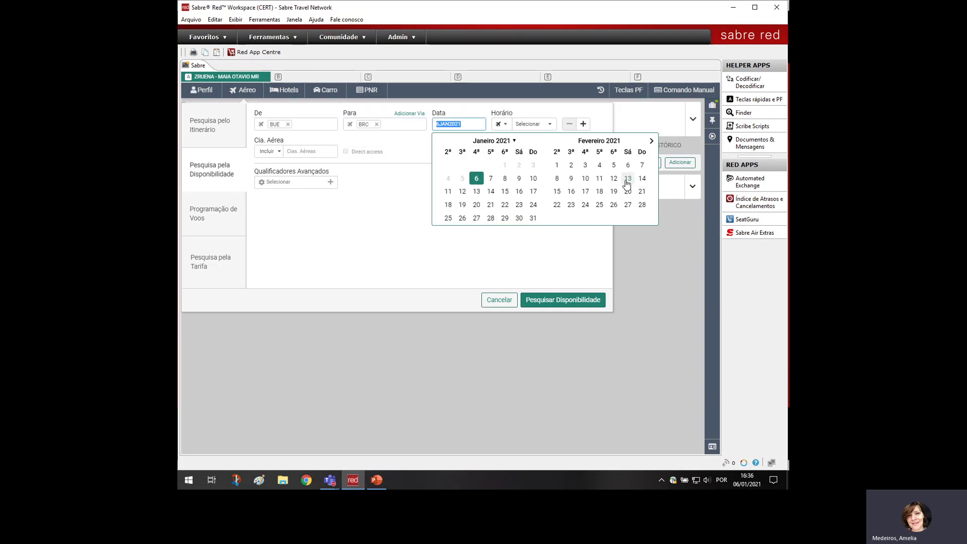
click(651, 141)
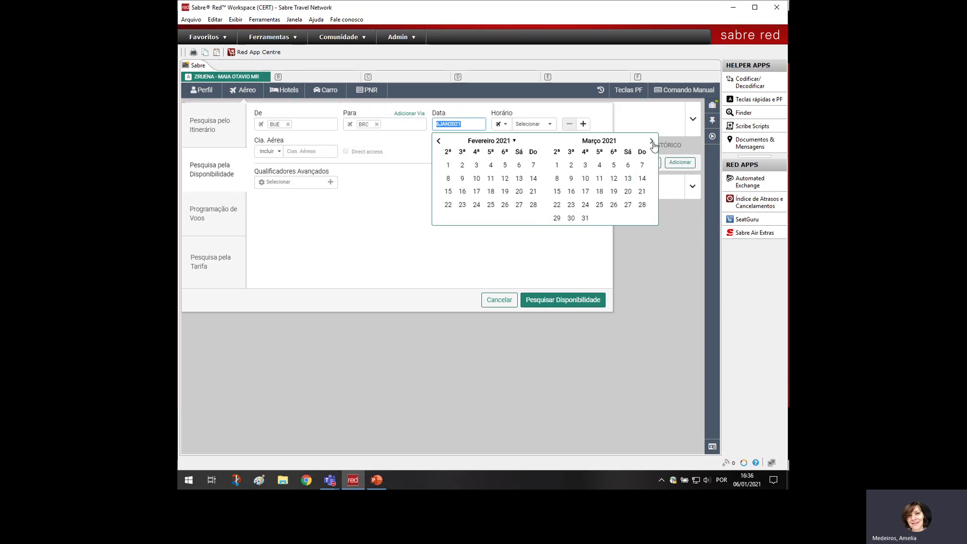
click(599, 191)
click(322, 156)
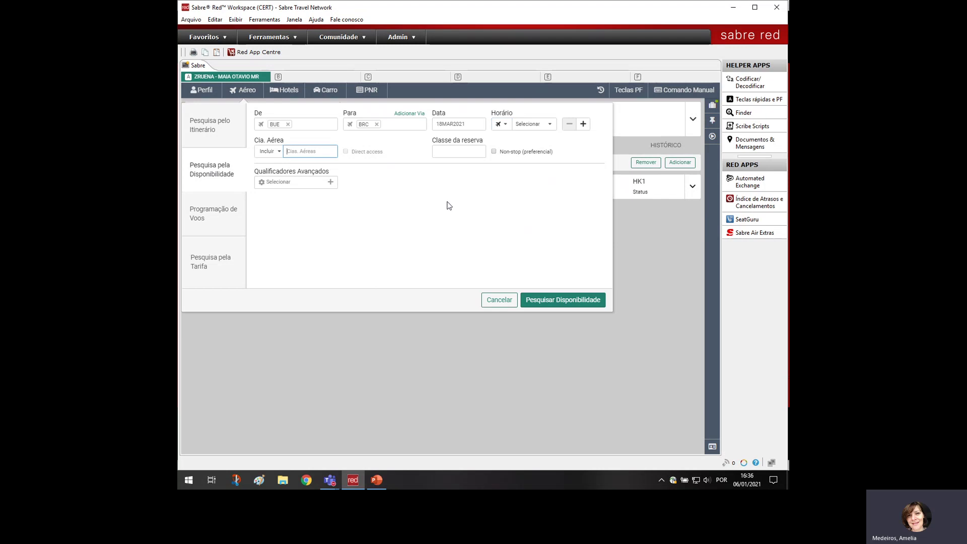
text(ar)
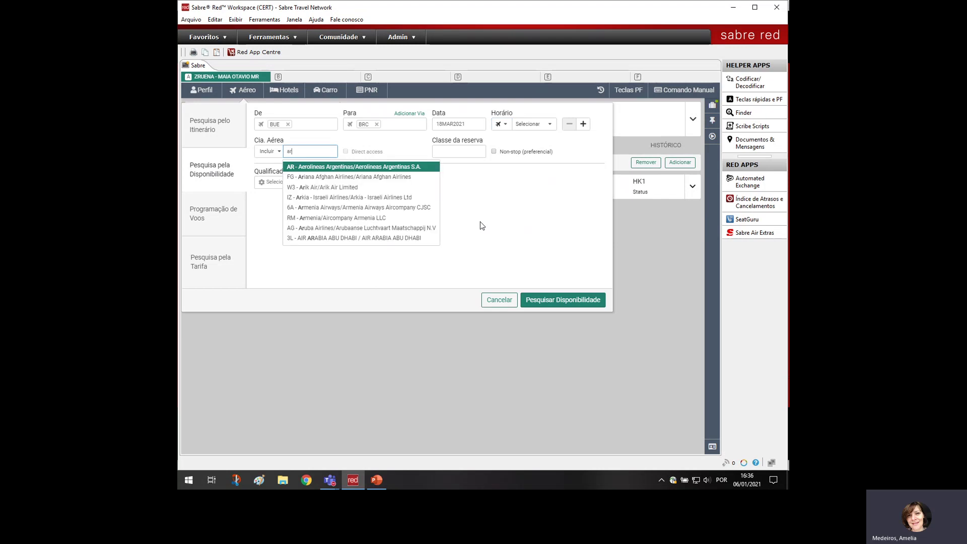
key(Return)
Add a second leg to the availability search from BRC to SAO on 31 March 2021 with airline AR
click(583, 123)
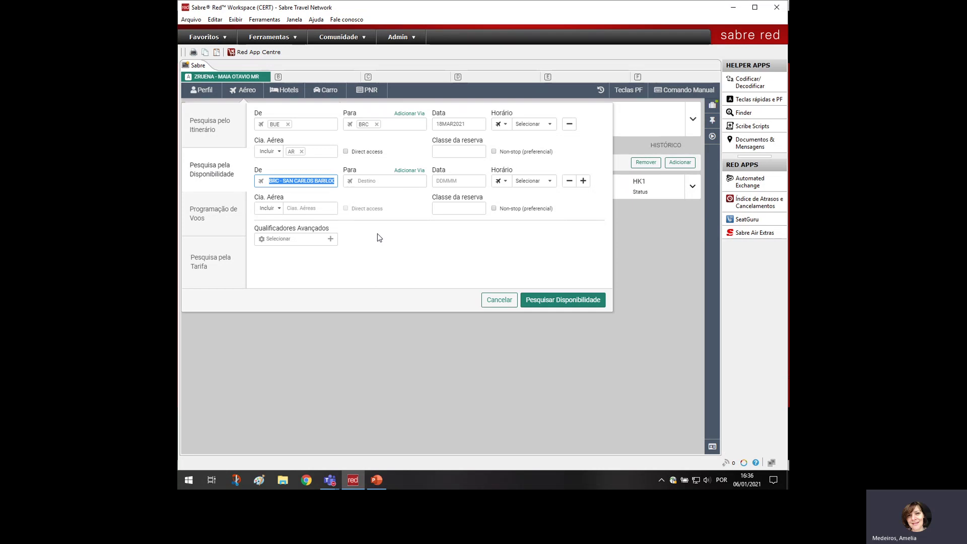
key(Tab)
text(sao)
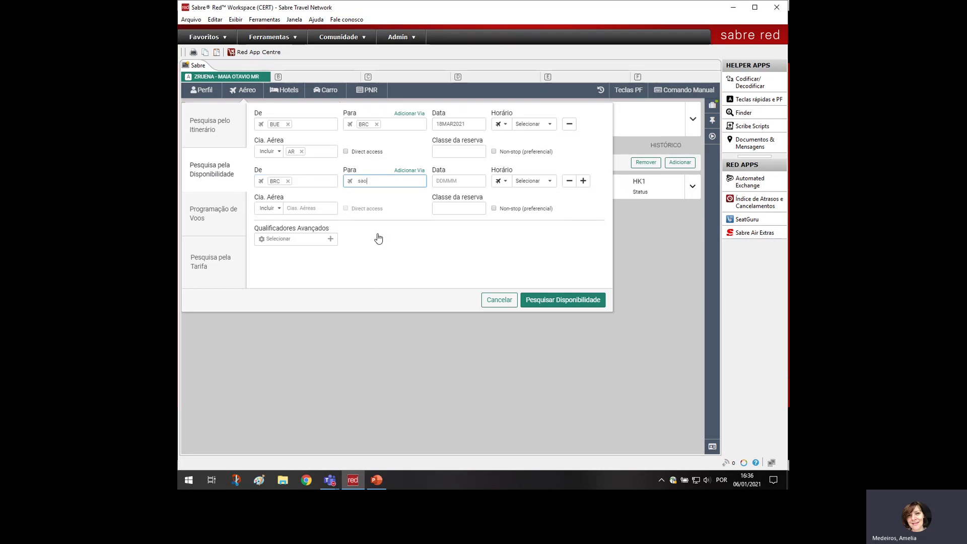
key(Tab)
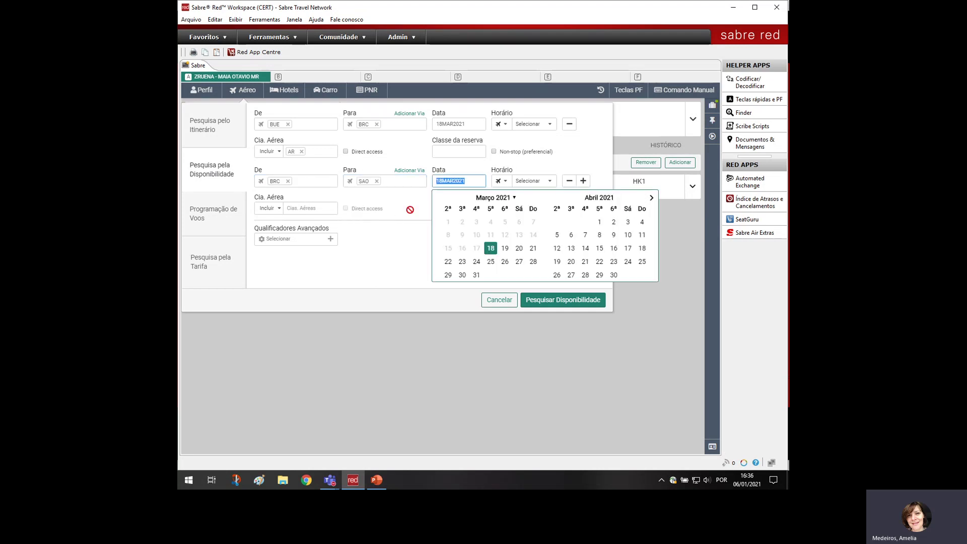
click(477, 275)
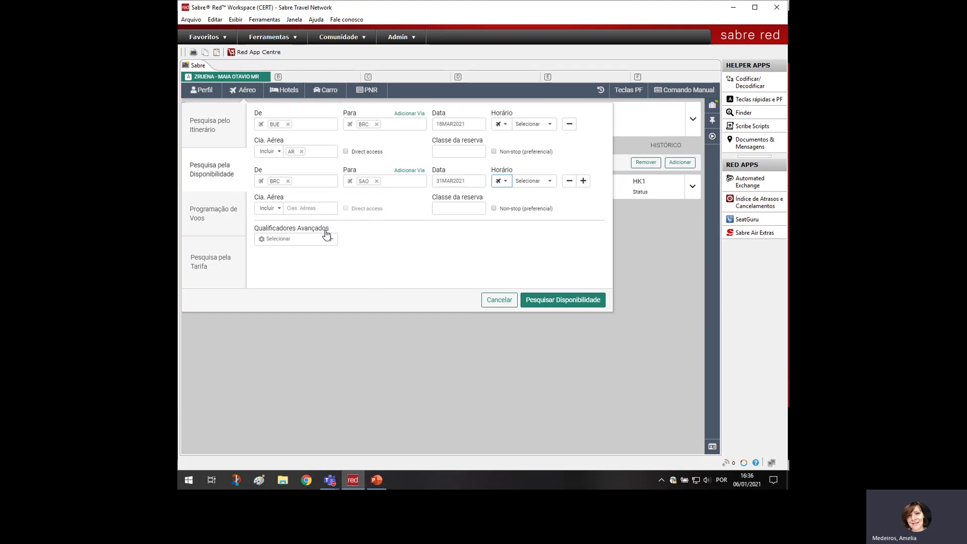
click(313, 209)
text(ar)
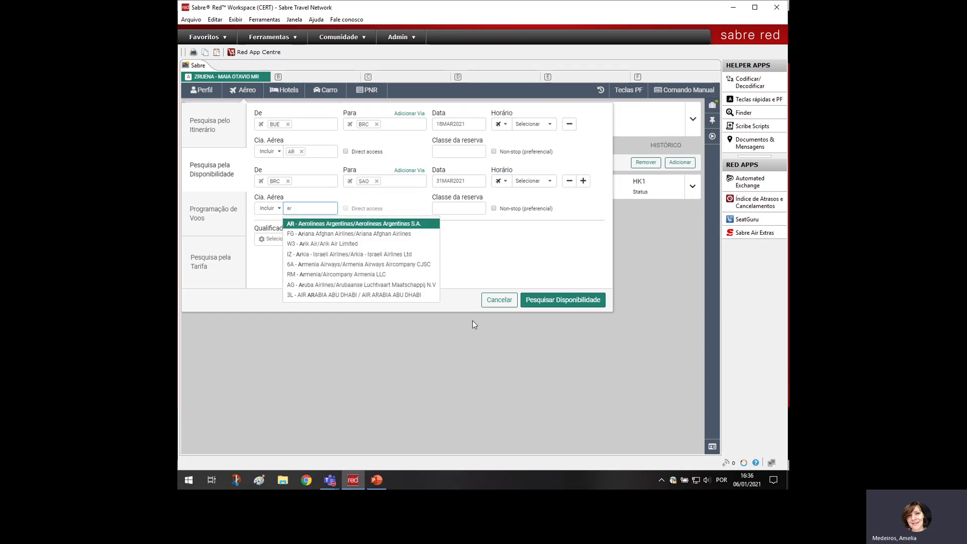
key(Return)
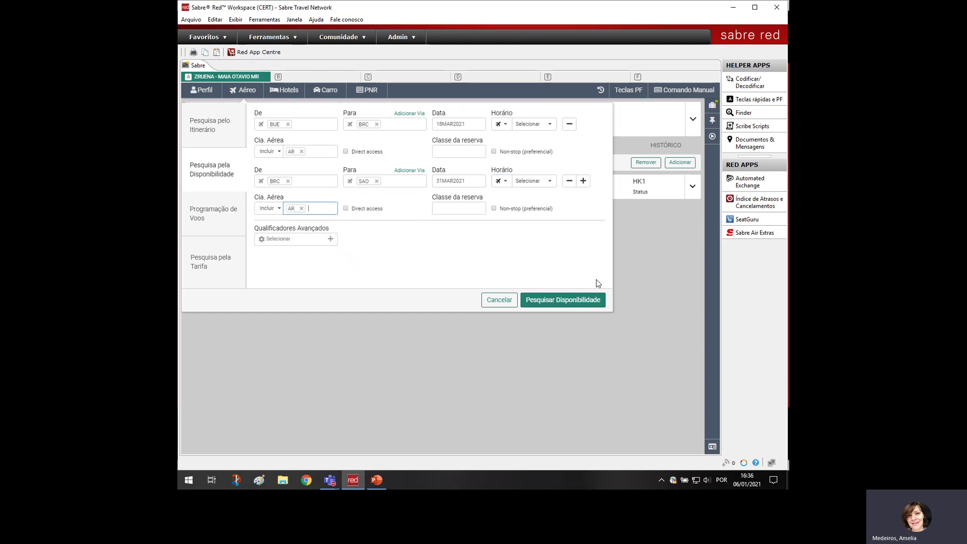
Search availability and sell one class Y seat on flight AR 1666 from Buenos Aires to Bariloche on 18 March
click(584, 301)
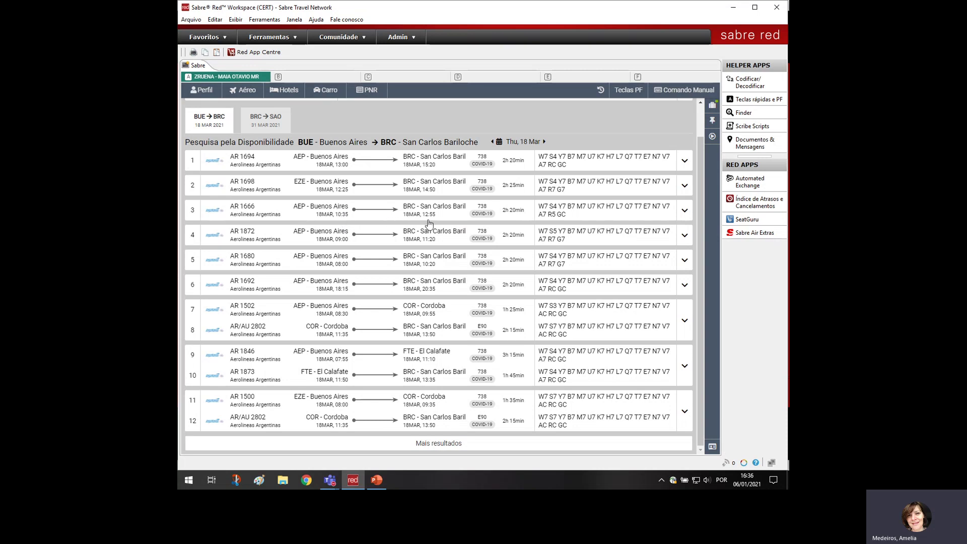
click(562, 210)
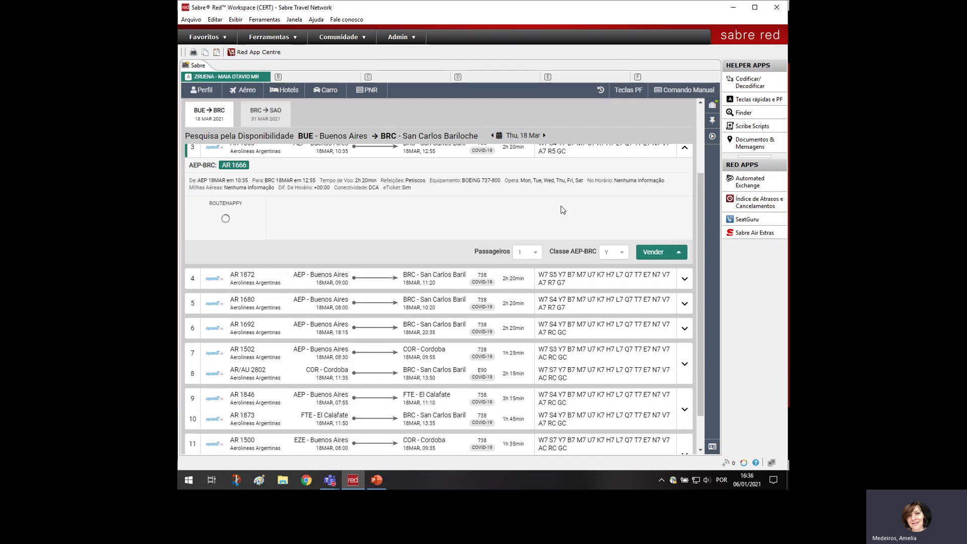
click(653, 252)
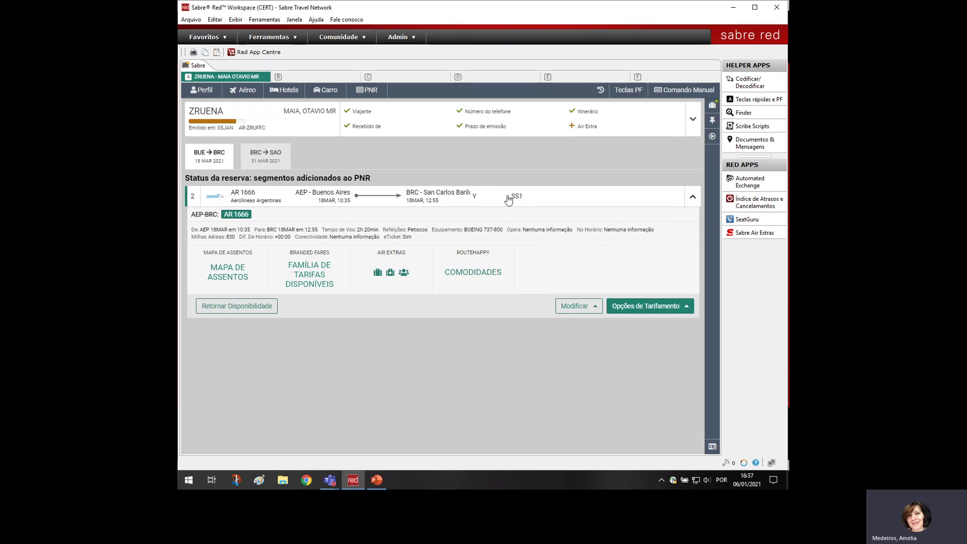
Sell one class Y seat on the 31 March BRC to GRU connection, flights AR 1873 and AR 1248
click(263, 157)
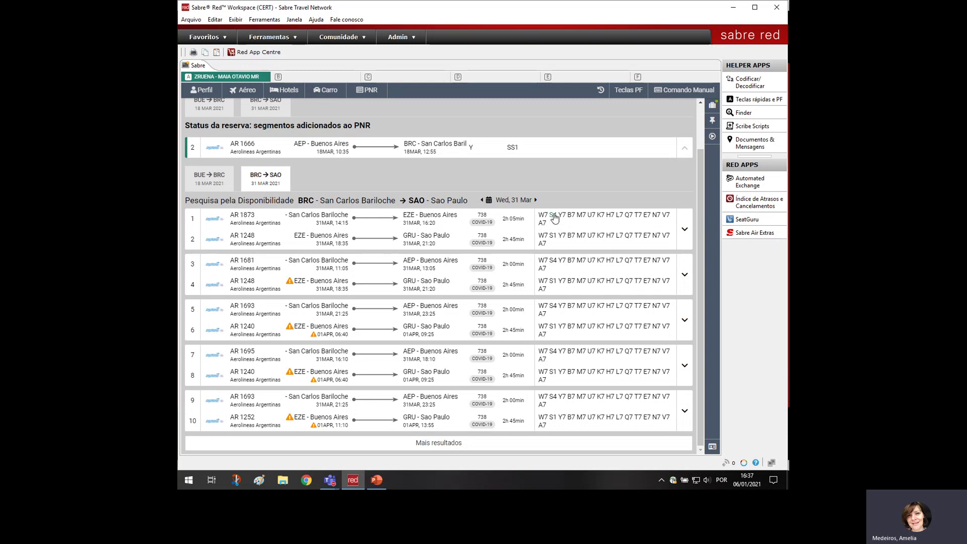
click(563, 217)
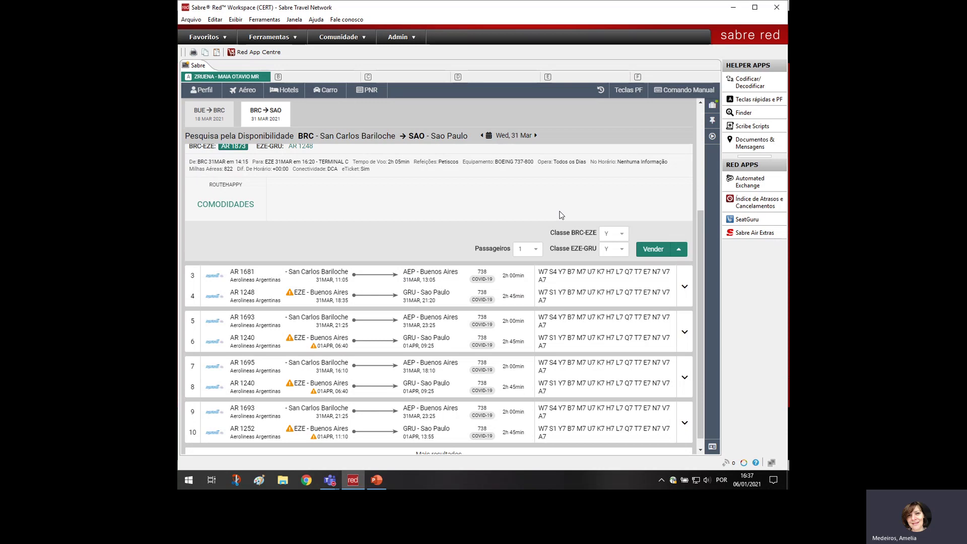
click(653, 249)
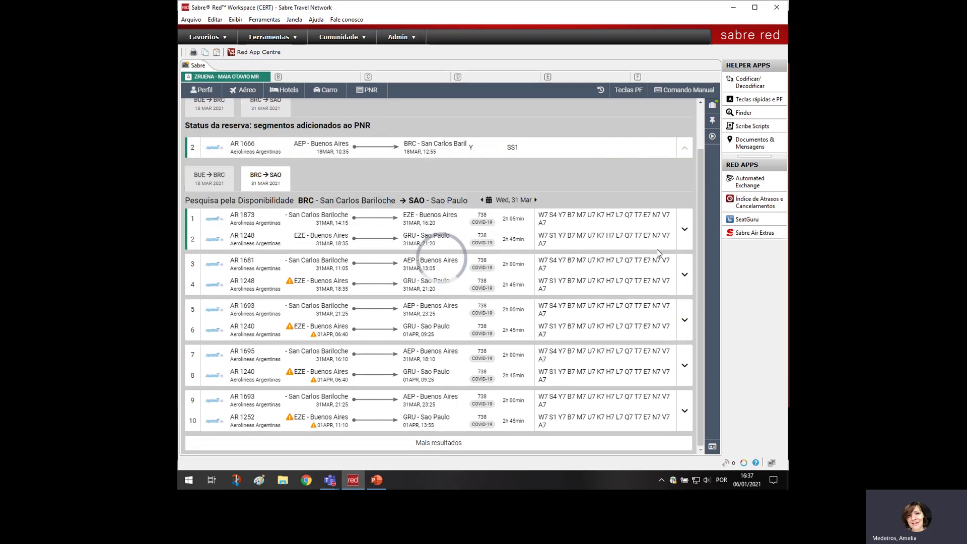
click(693, 282)
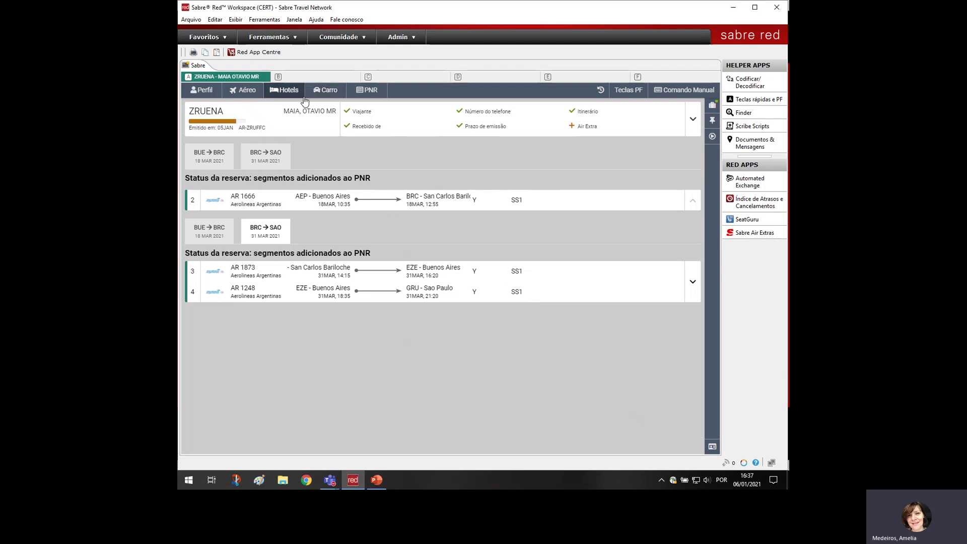
Display the PNR and review the status codes of its itinerary segments
click(367, 90)
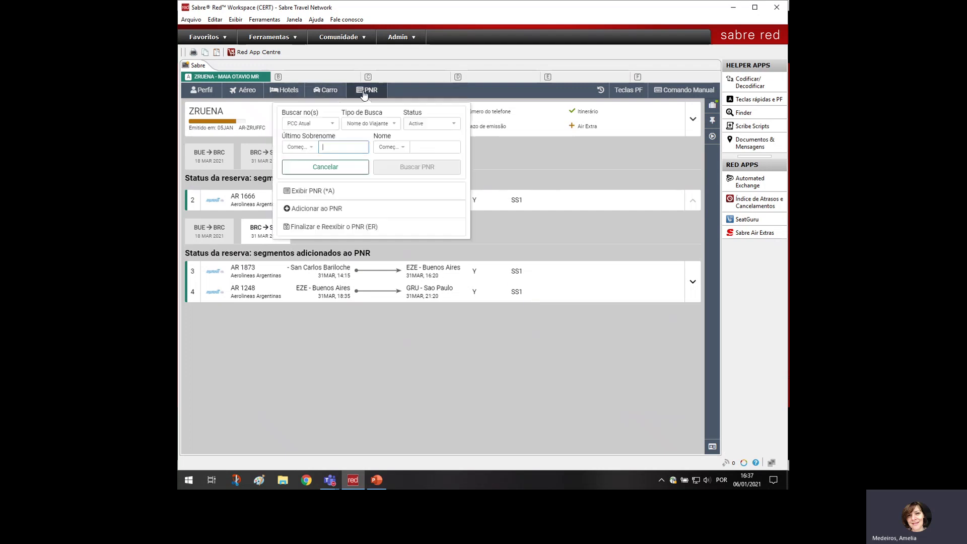
click(315, 191)
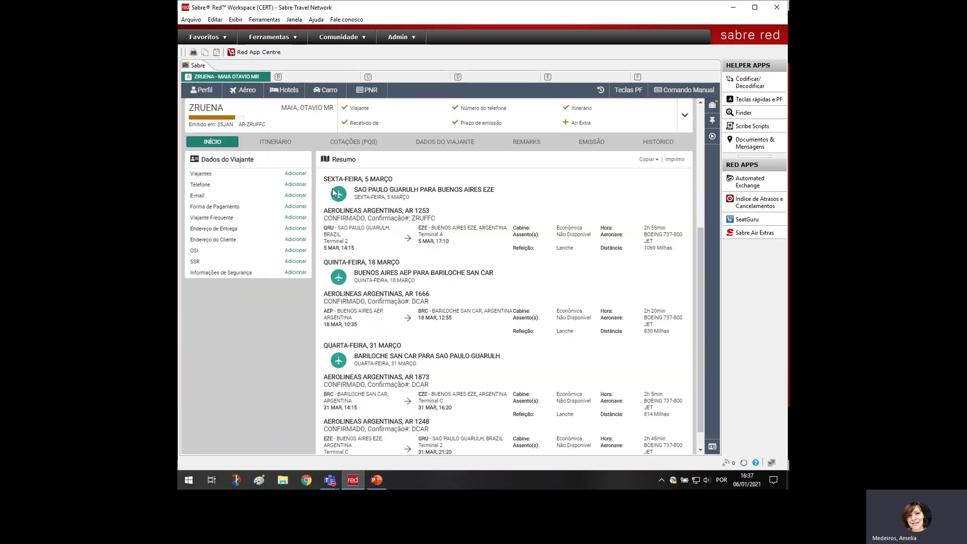
click(282, 143)
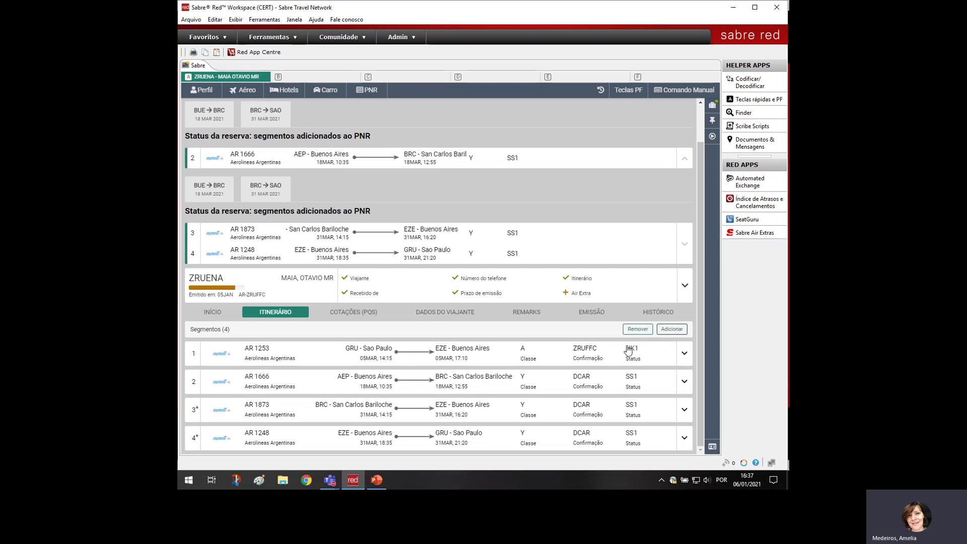
mouse_move(630, 354)
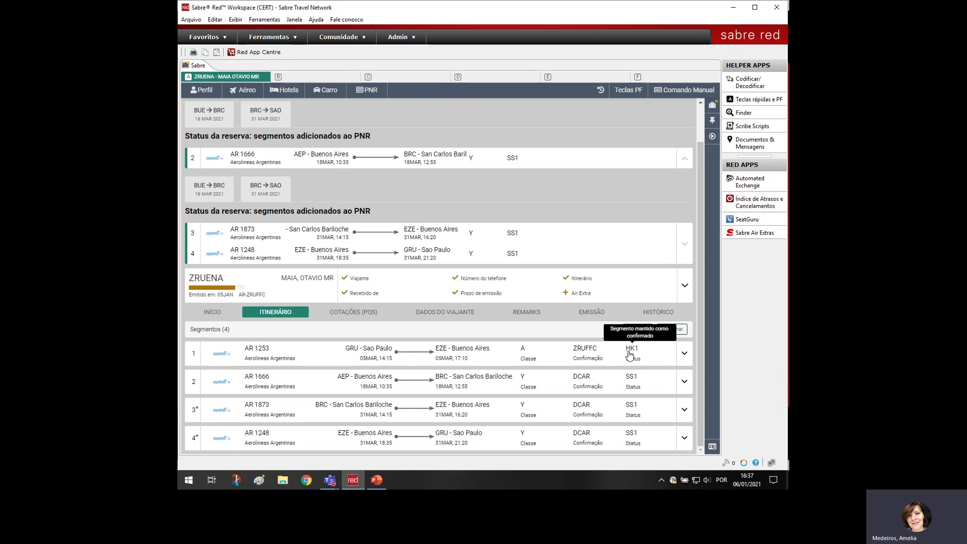
mouse_move(634, 381)
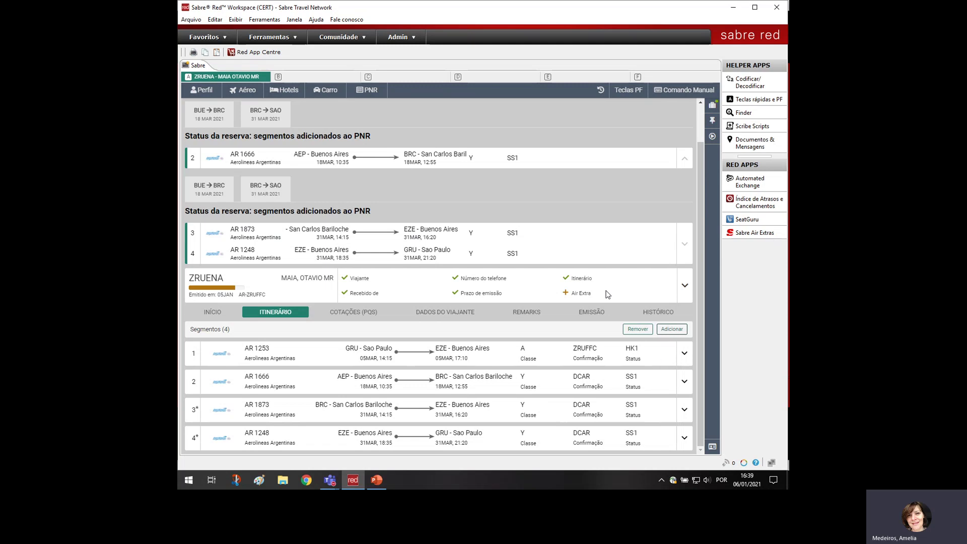
Open the details of the issued ticket in the PNR and start its reissue
click(712, 136)
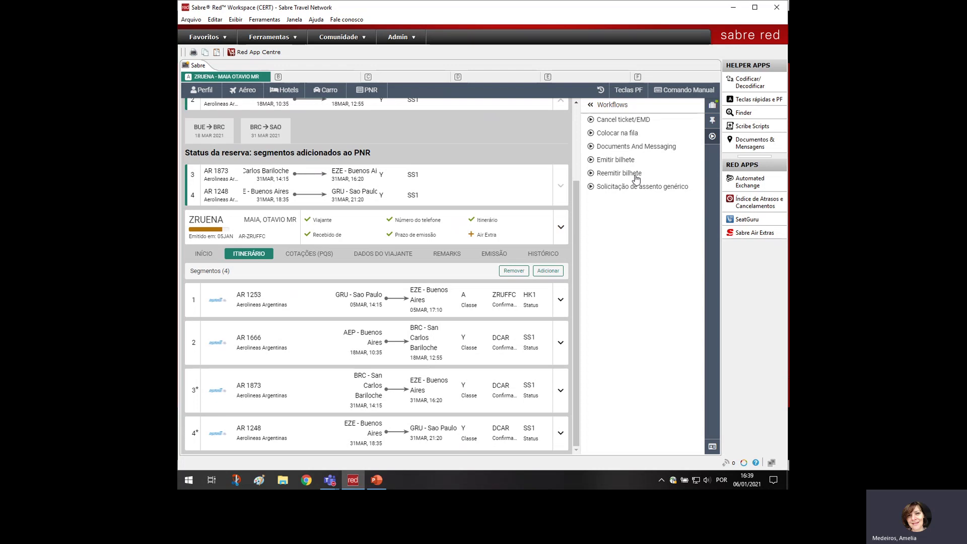
click(712, 137)
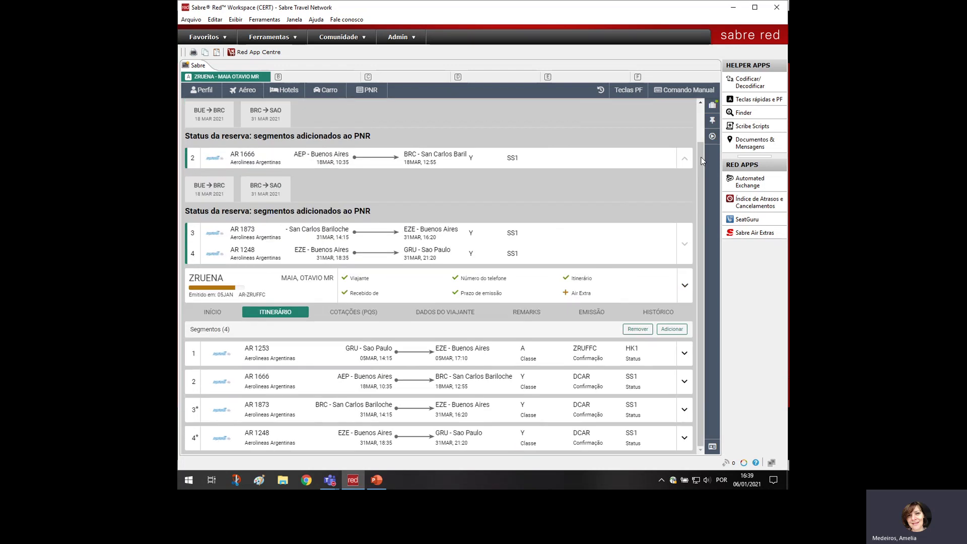
click(591, 312)
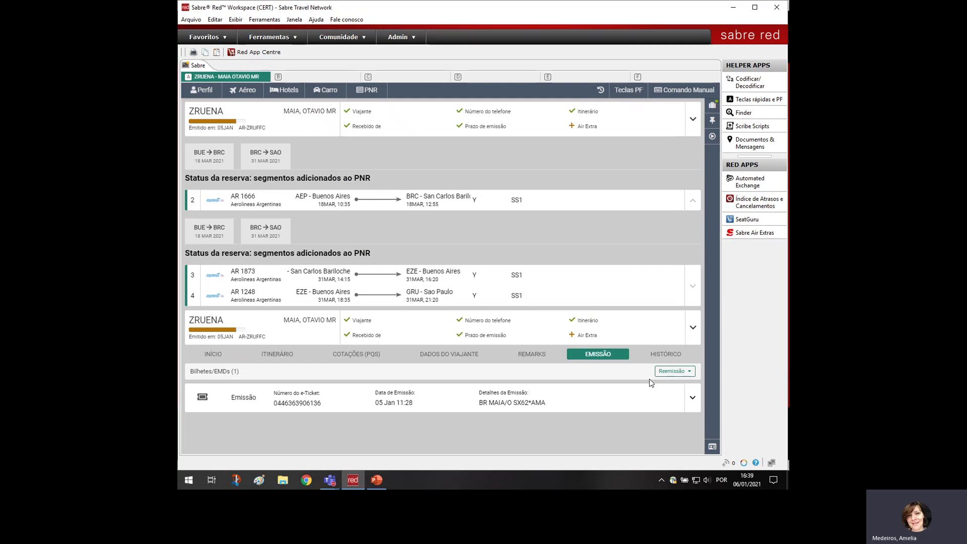
click(693, 400)
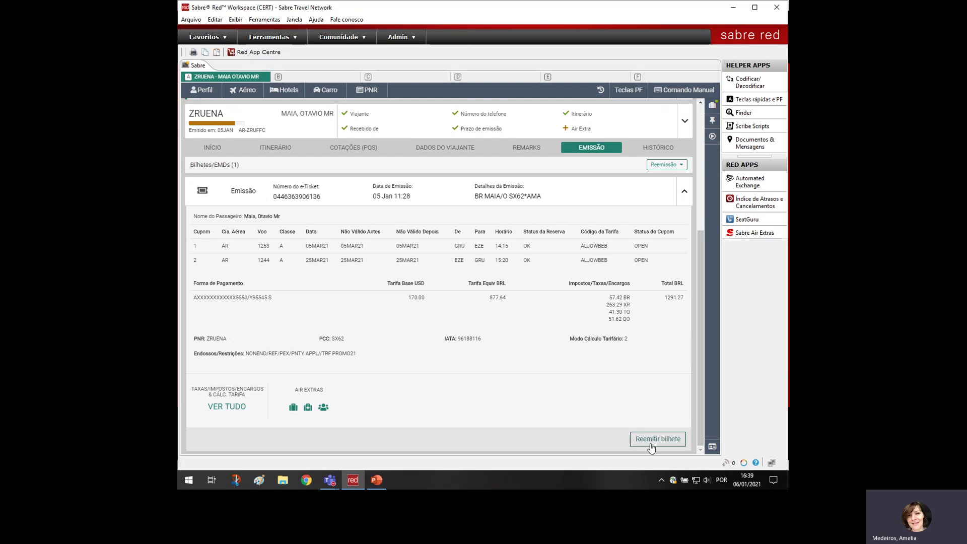
click(656, 439)
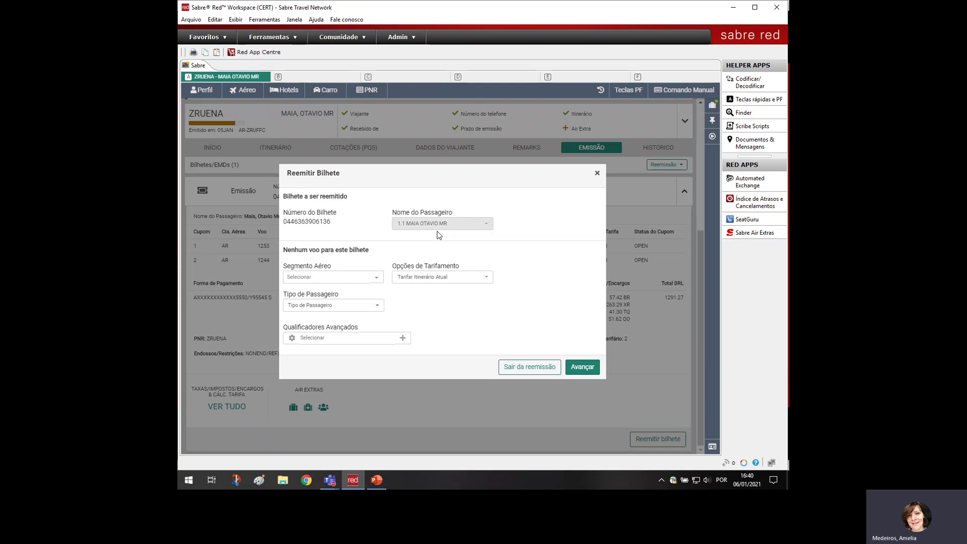
Set the reissue to all air segments, the "Refazer Reserva na Menor Tarifa Disponível" pricing option and passenger type Adulto (ADT)
click(375, 281)
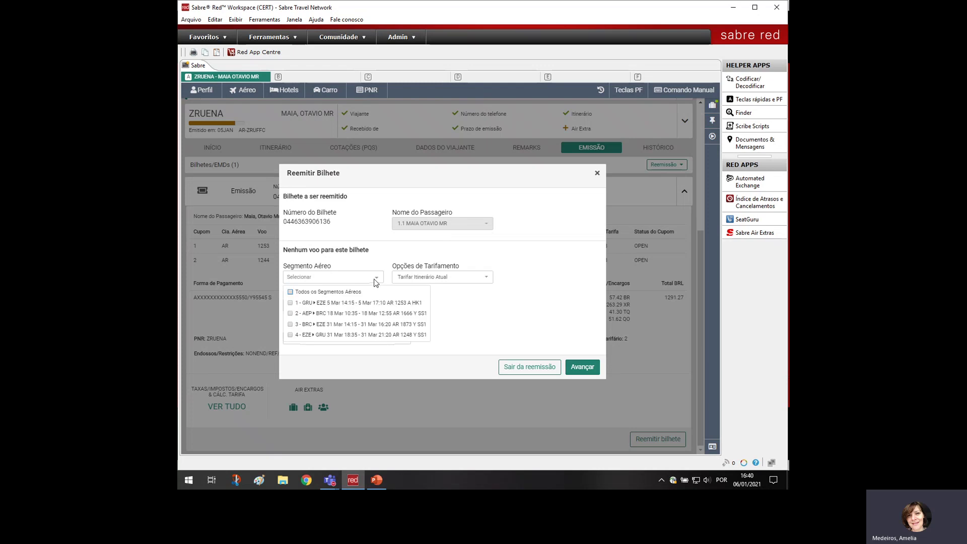
click(351, 295)
click(462, 280)
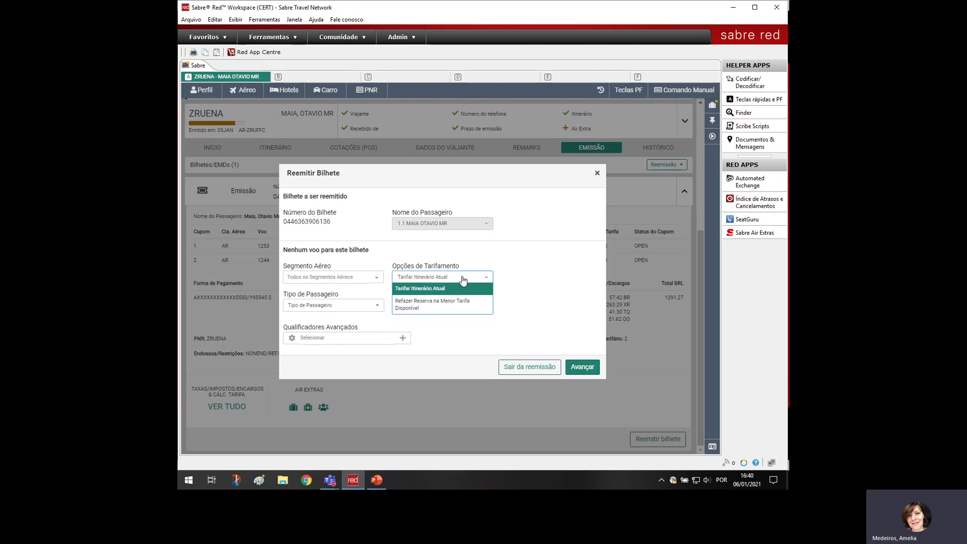
click(434, 308)
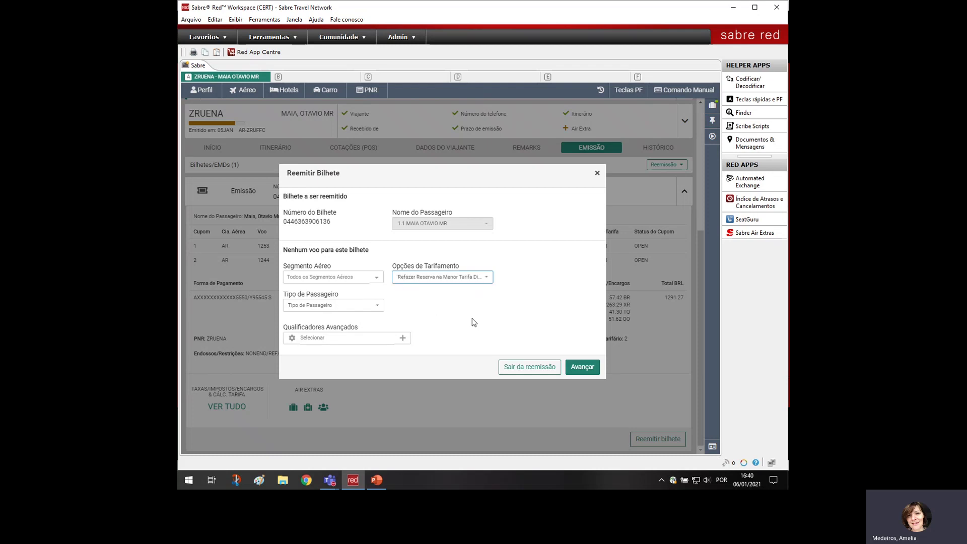
click(339, 316)
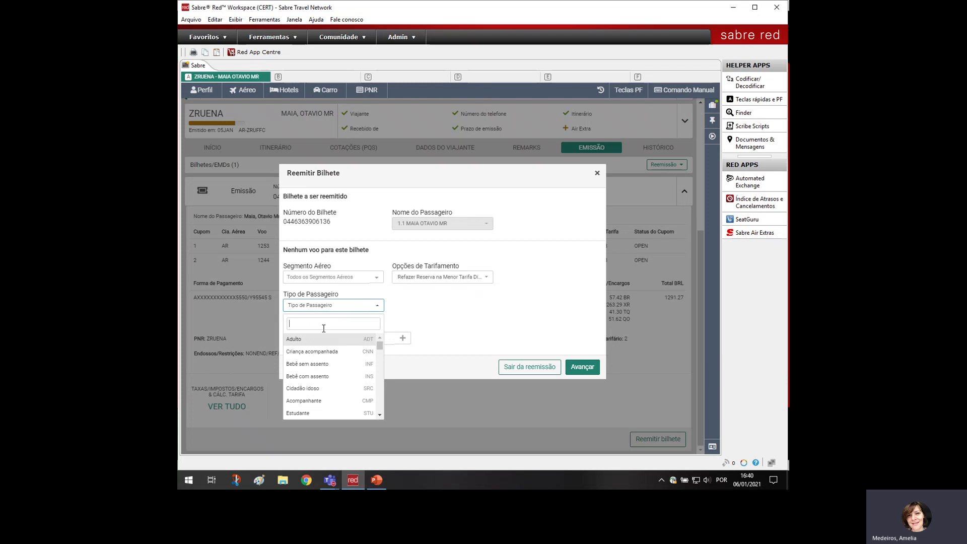
click(322, 348)
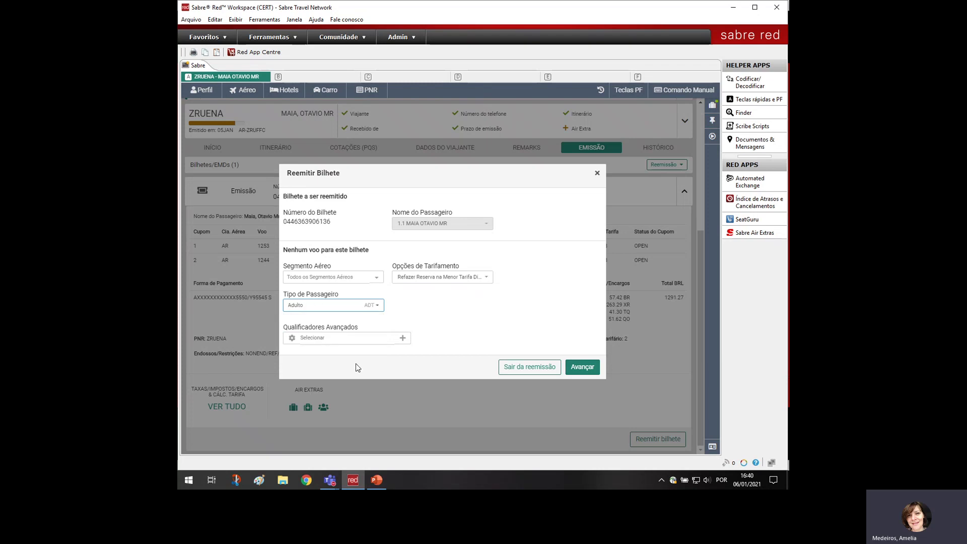
Add the Endosso Adicionado qualifier to the reissue with the text "TRF PROMO21"
click(358, 341)
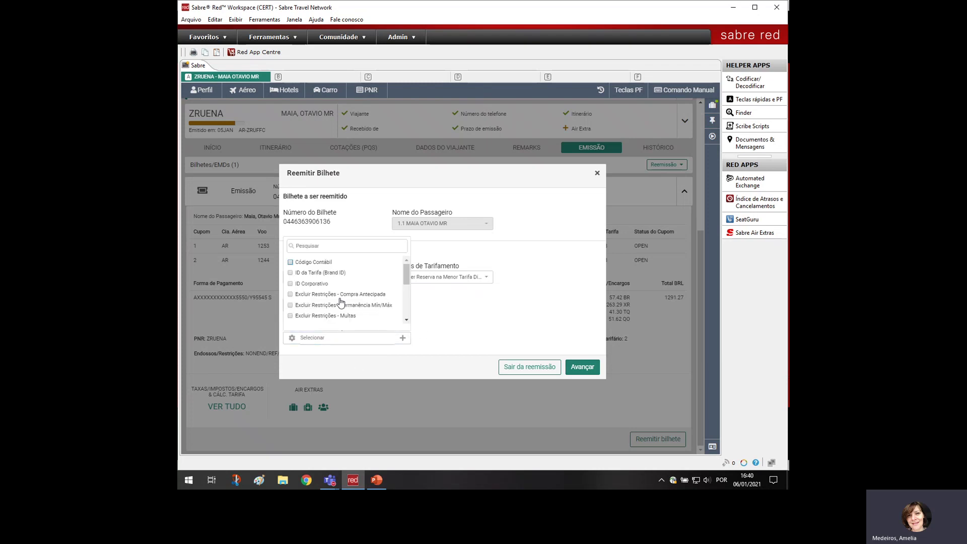
scroll(335, 300, down, 4)
scroll(329, 293, up, 3)
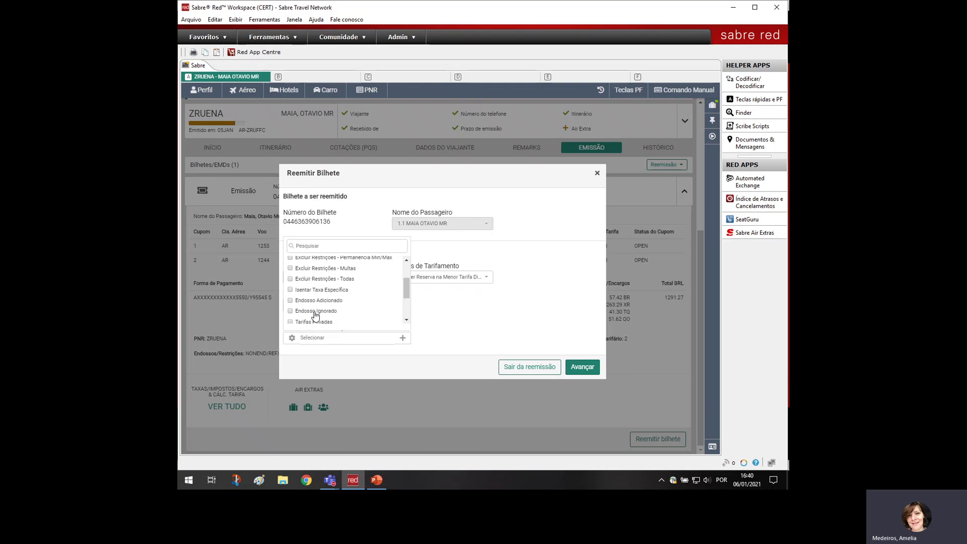
click(292, 301)
click(461, 308)
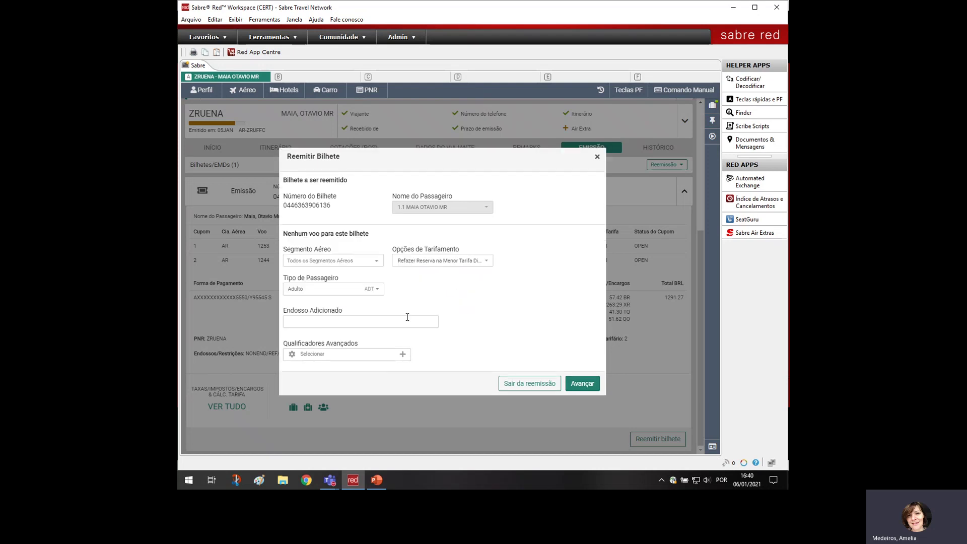
click(351, 325)
text(PROMO)
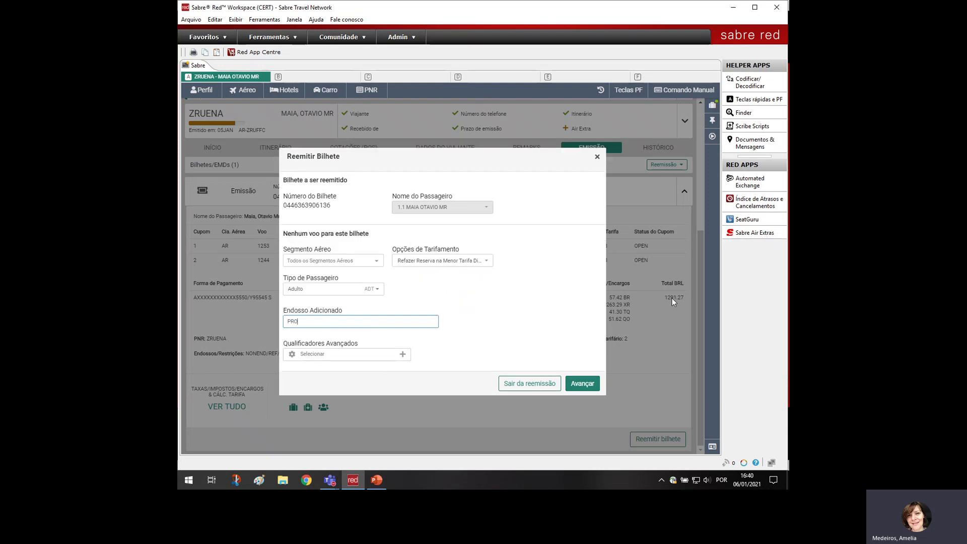
key(BackSpace)
key(BackSpace)
key(BackSpace)
key(BackSpace)
text(TRF PROMO21)
Add the ID da Tarifa (Brand ID) qualifier without a value and review the other advanced qualifiers
click(384, 357)
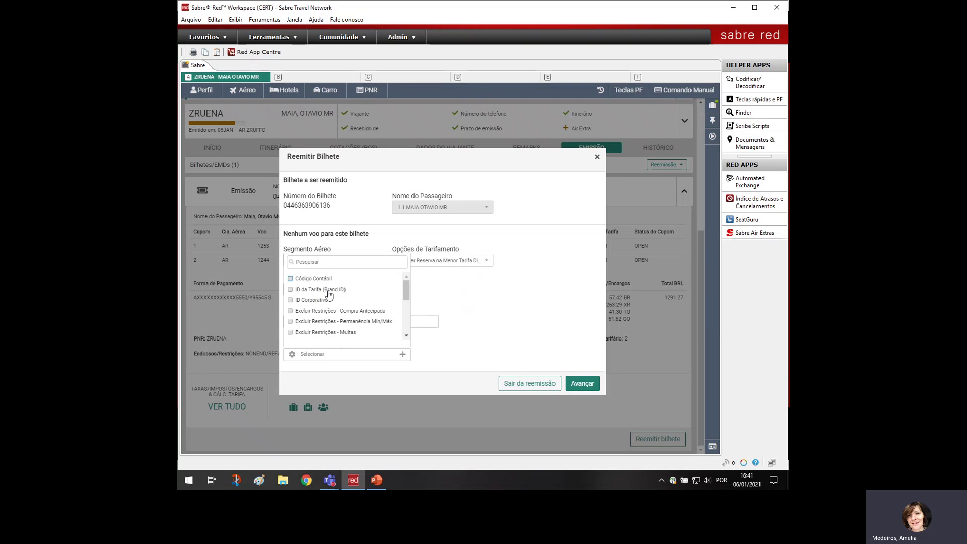
click(298, 292)
click(530, 333)
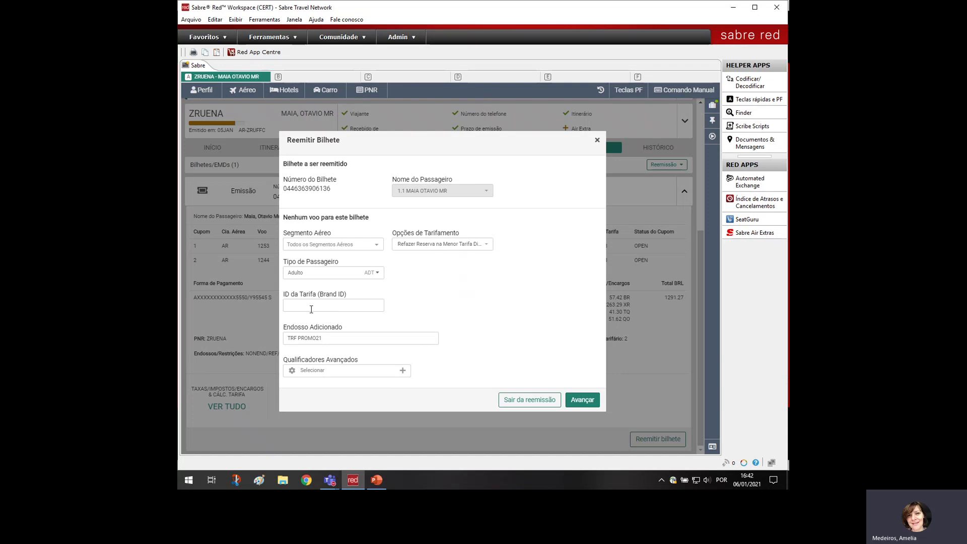
click(310, 307)
click(389, 373)
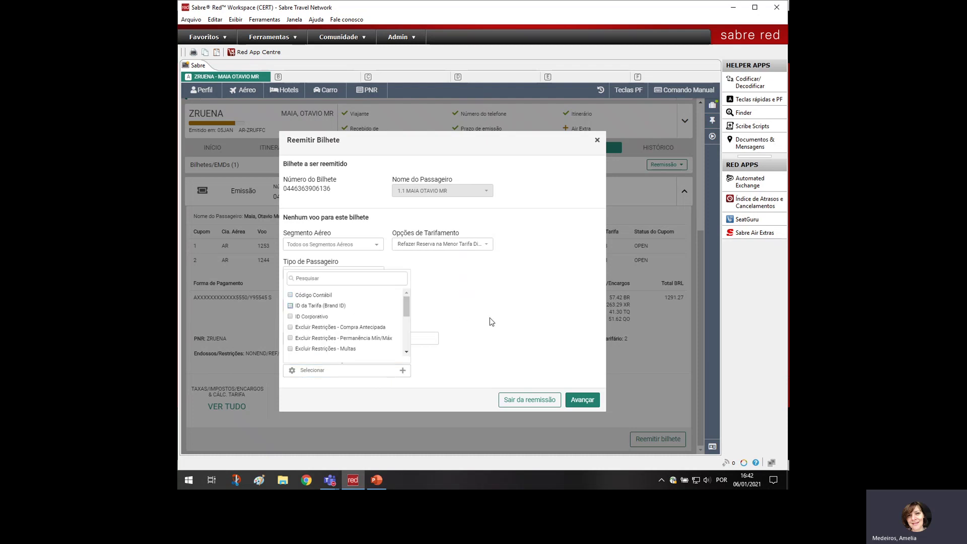
click(521, 324)
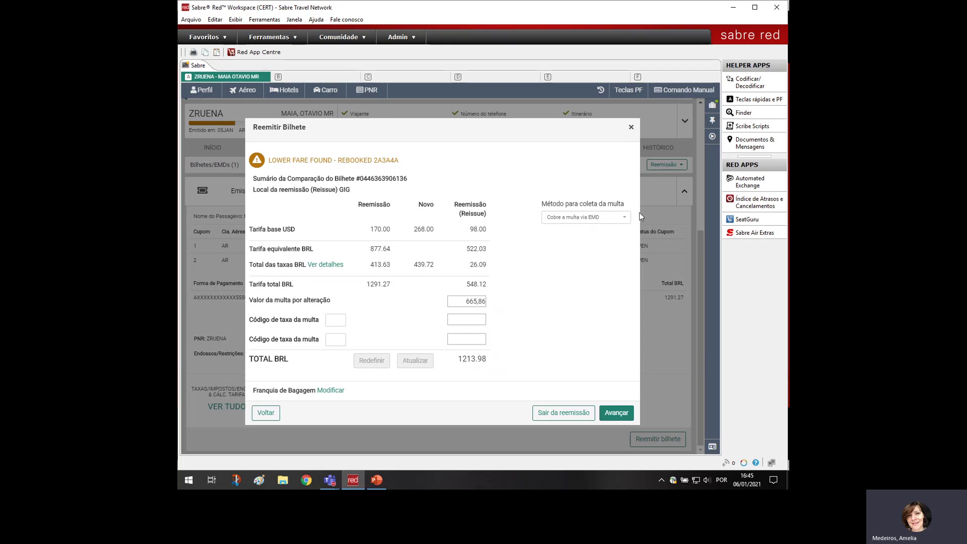
Try collecting the penalty in the total and as a tax with code OD, and return the method to collection via EMD
click(625, 218)
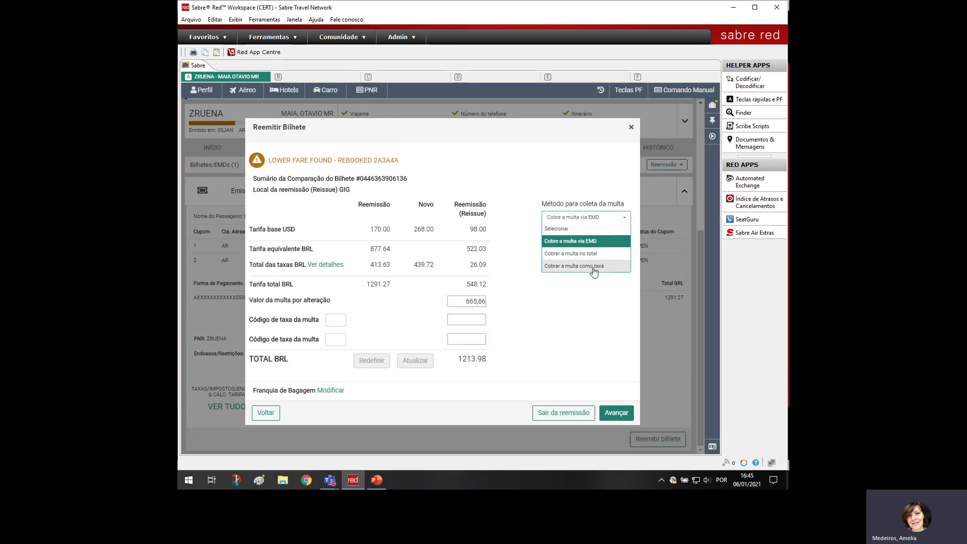
click(585, 255)
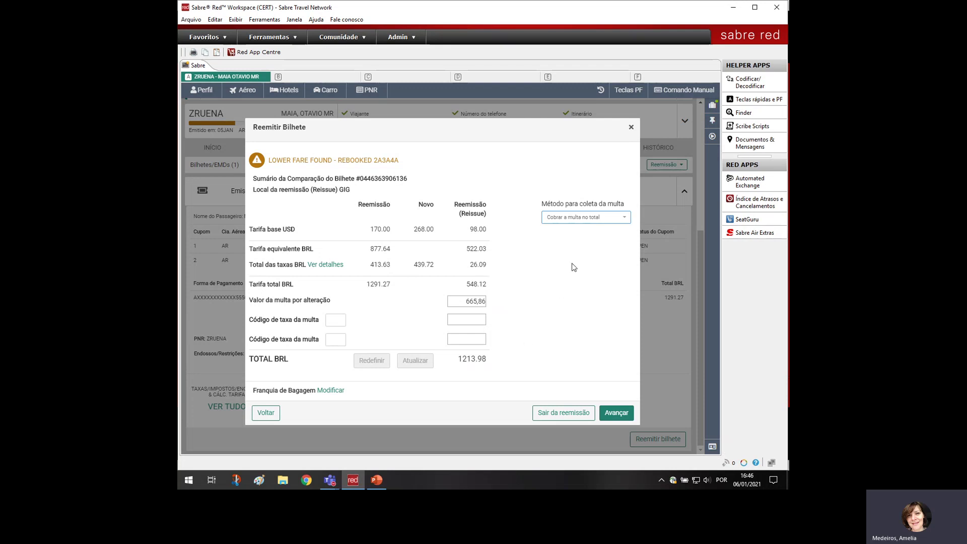
click(598, 222)
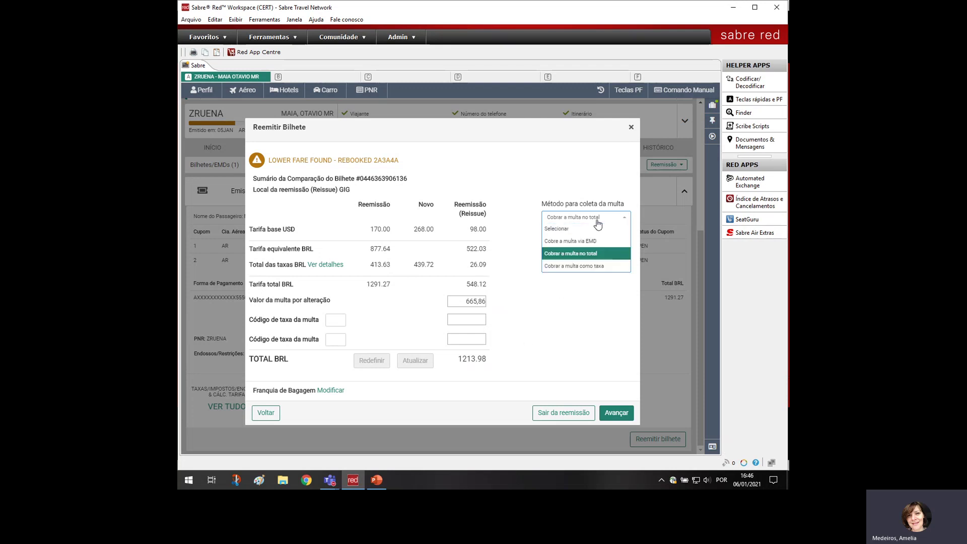
click(576, 267)
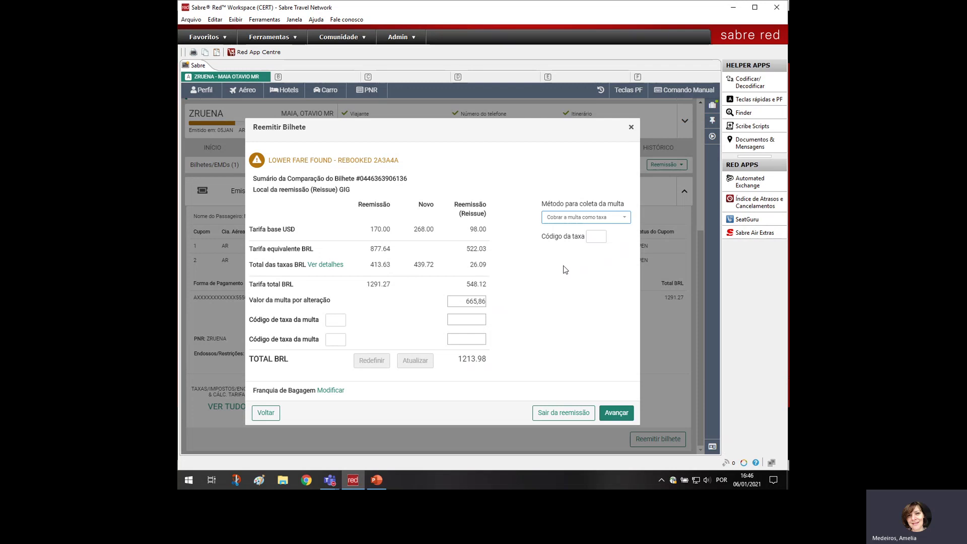
click(591, 240)
text(OD)
click(624, 219)
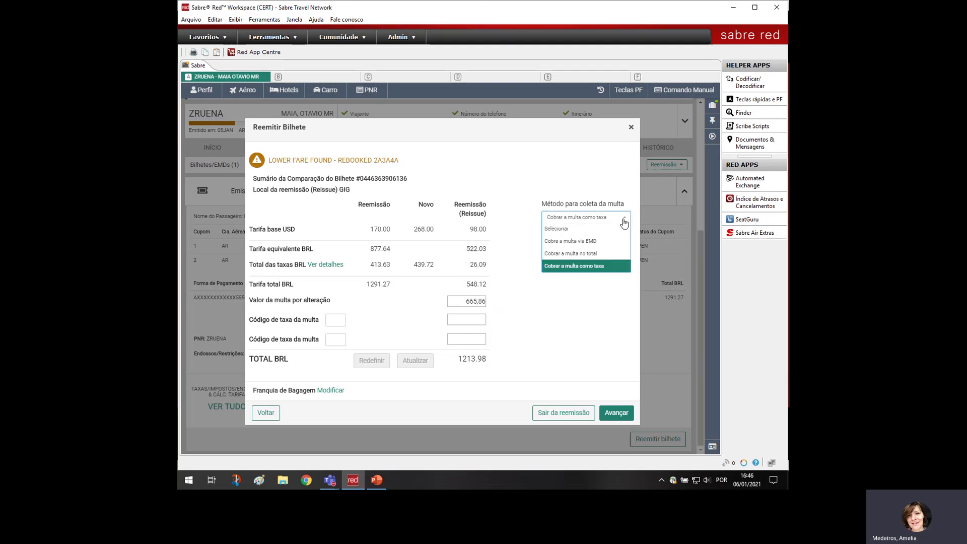
click(573, 242)
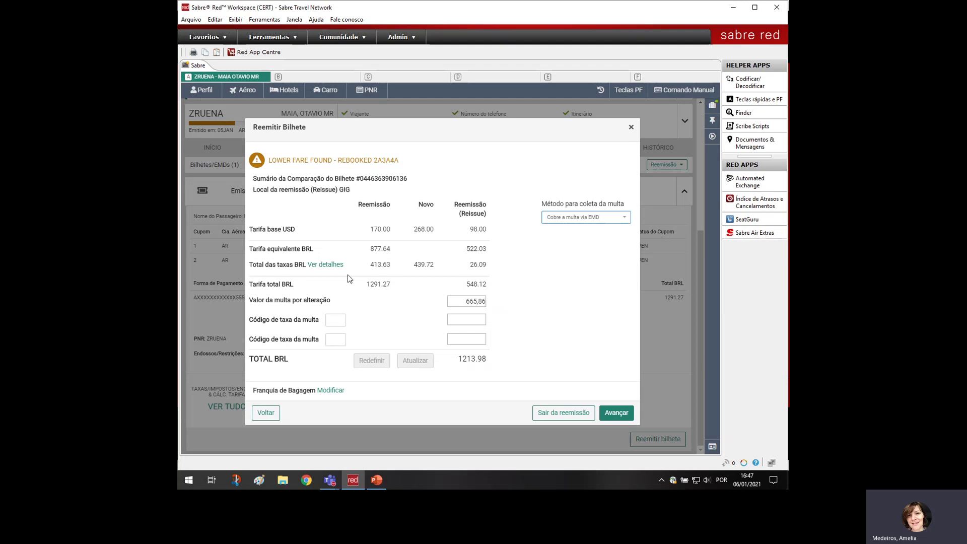
Add two blank tax lines in the tax details of the ticket comparison and collapse the details
click(330, 267)
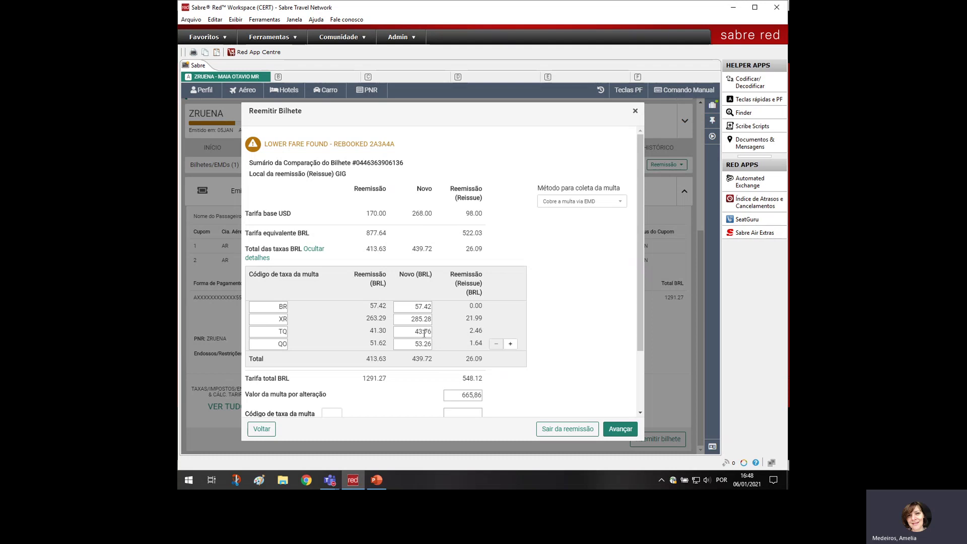
click(511, 345)
click(510, 356)
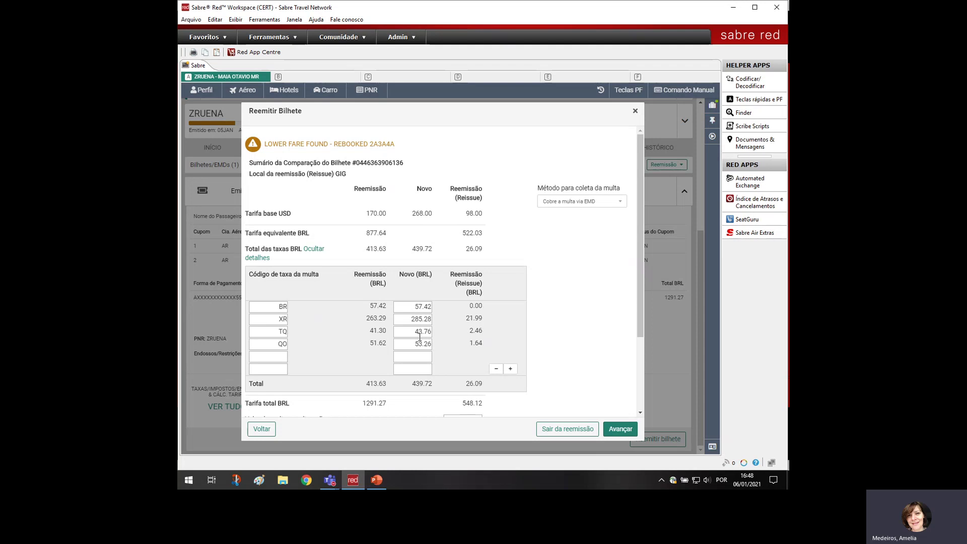
click(312, 248)
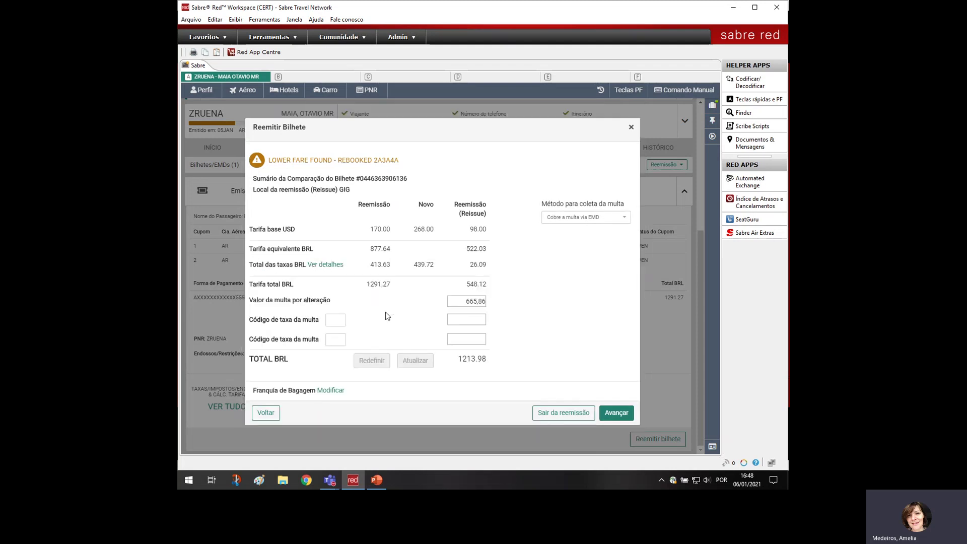
Open the baggage allowance for modification and set the GRU to EZE segment's allowance unit to Kilograms
click(331, 390)
scroll(538, 340, down, 2)
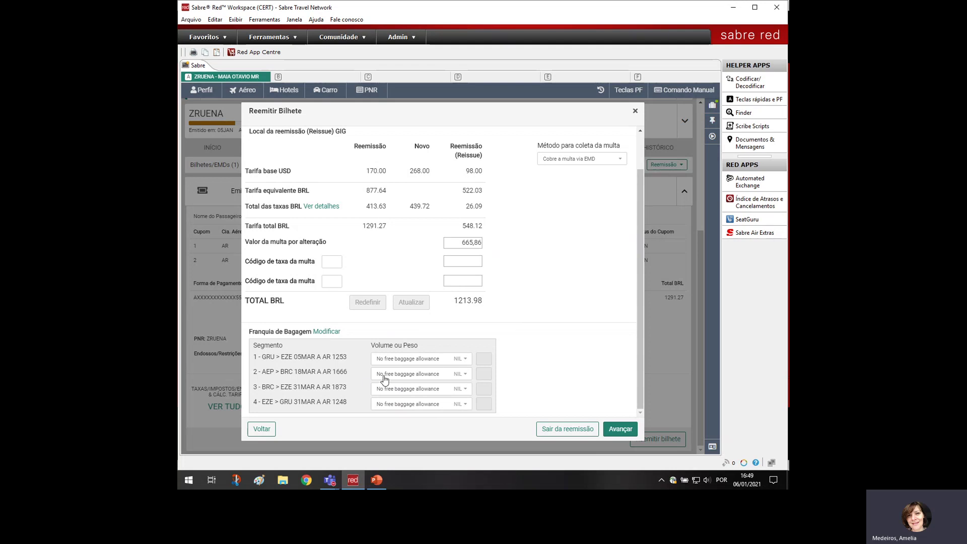
click(463, 360)
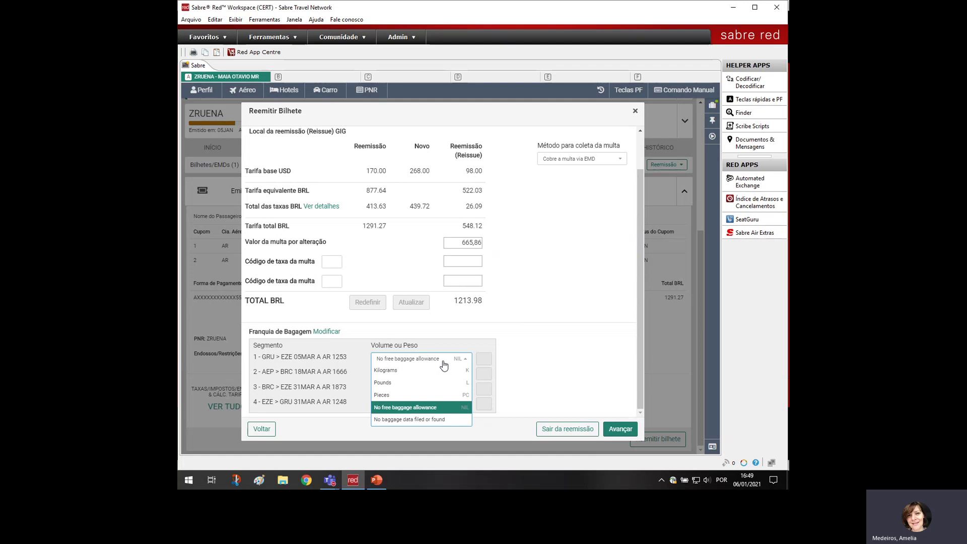
click(406, 372)
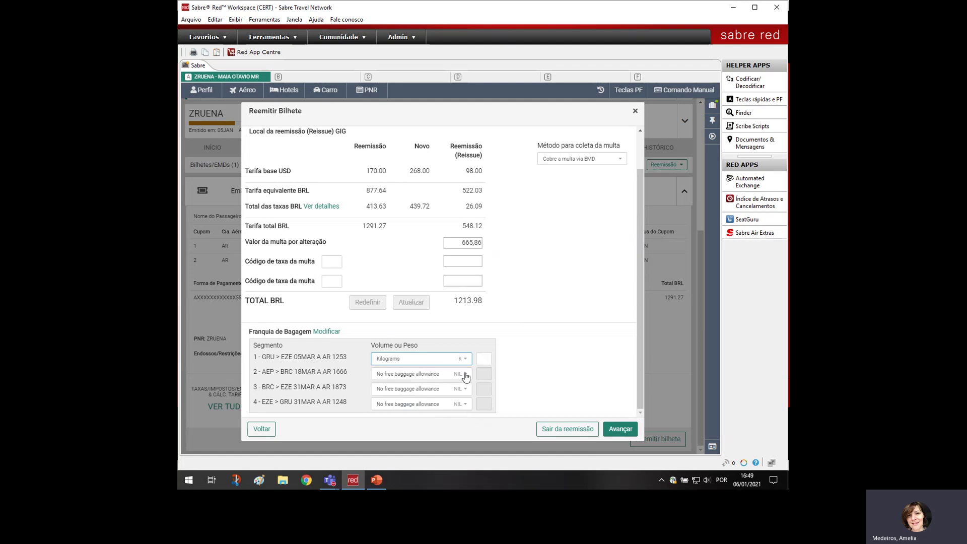
Set the baggage allowance unit to Pounds for the AEP to BRC segment and Pieces for BRC to EZE
click(465, 375)
click(403, 397)
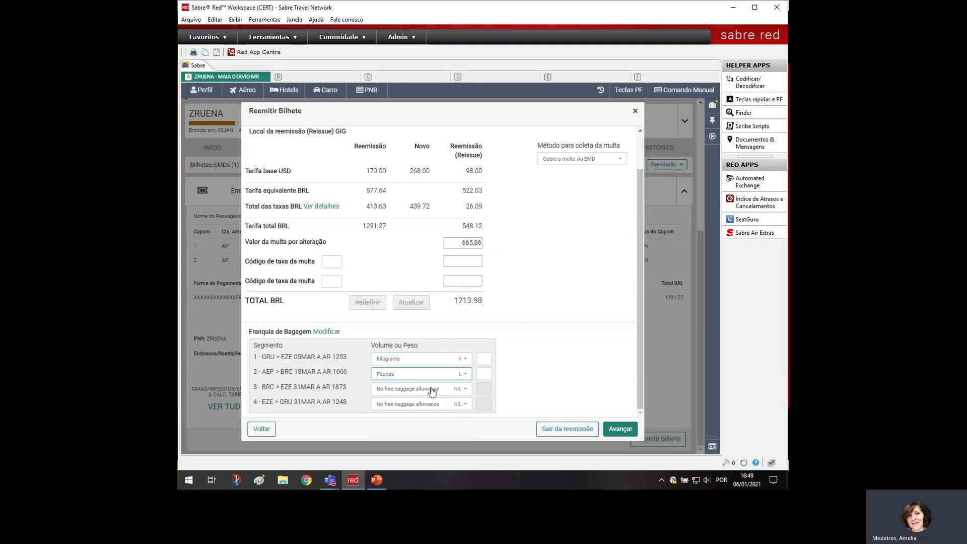
click(462, 388)
click(406, 353)
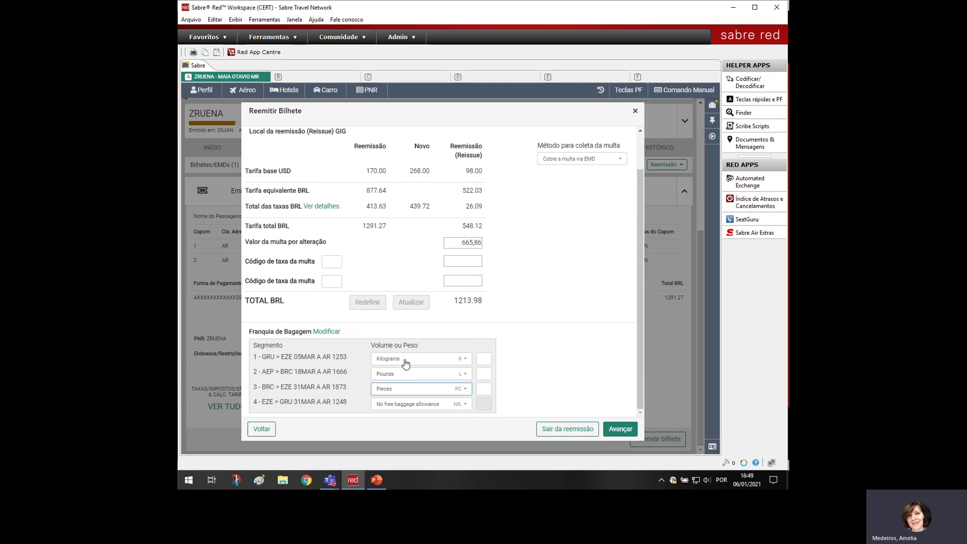
Enter baggage allowances of 32 kilograms for GRU to EZE, 5 pounds for AEP to BRC and 3 pieces for BRC to EZE
click(484, 360)
click(482, 375)
text(5)
click(489, 393)
Return the baggage allowance of the first three segments to No free baggage allowance
click(462, 359)
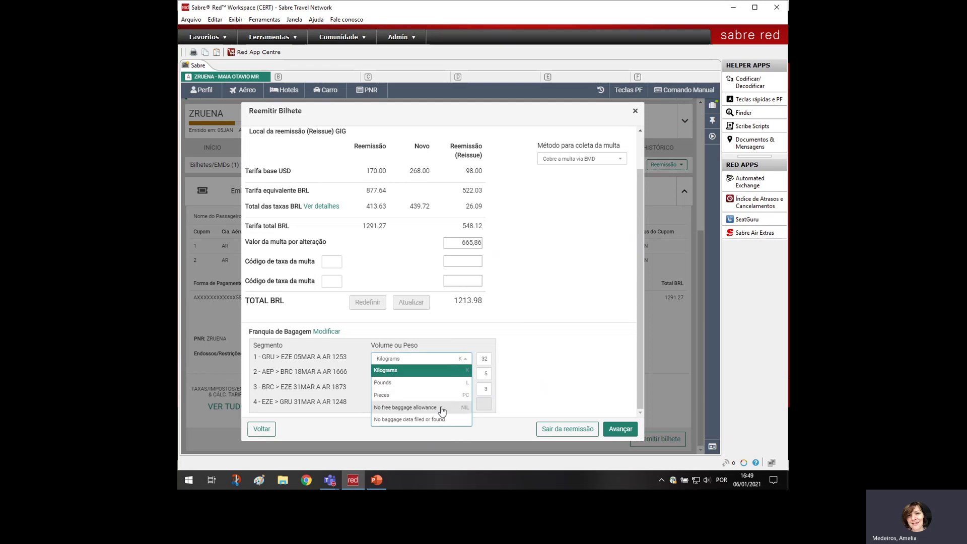
click(439, 406)
click(463, 375)
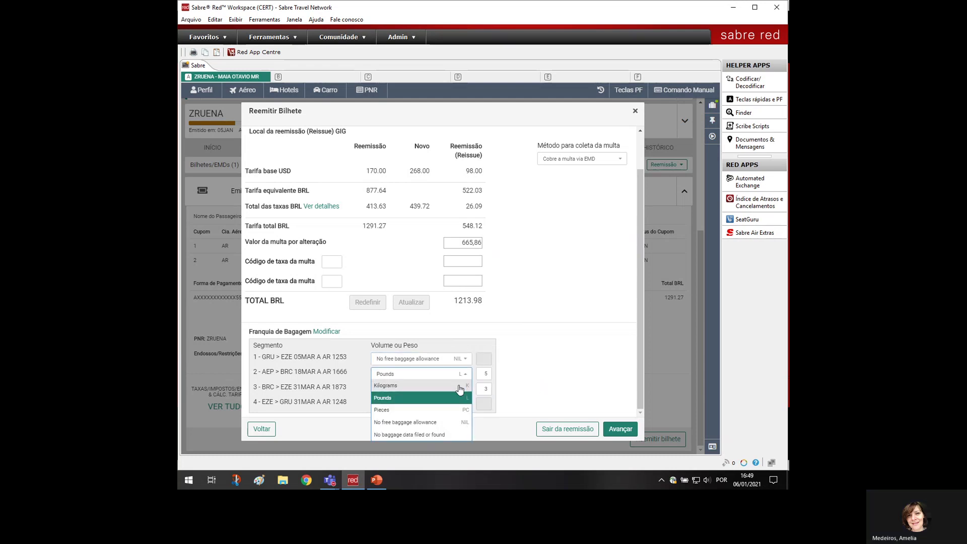
click(446, 422)
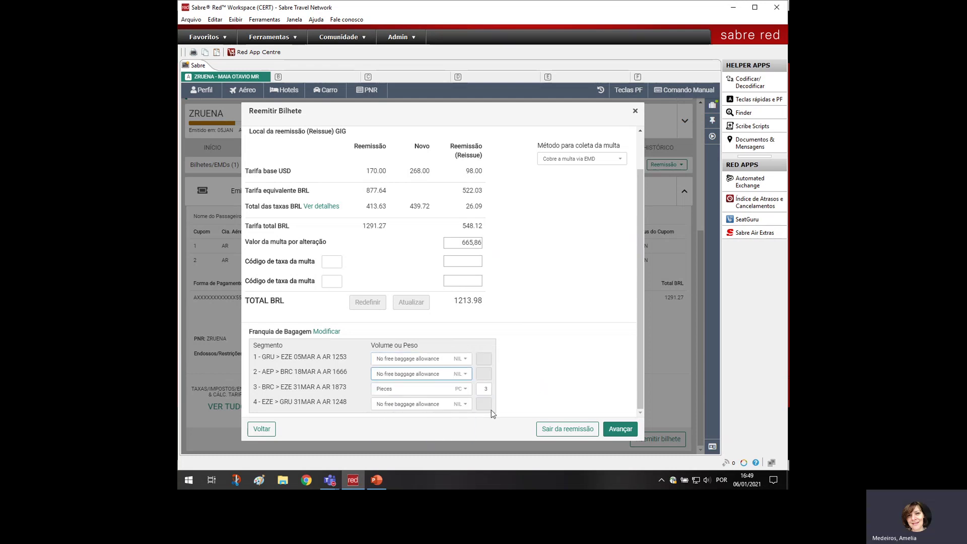
click(469, 392)
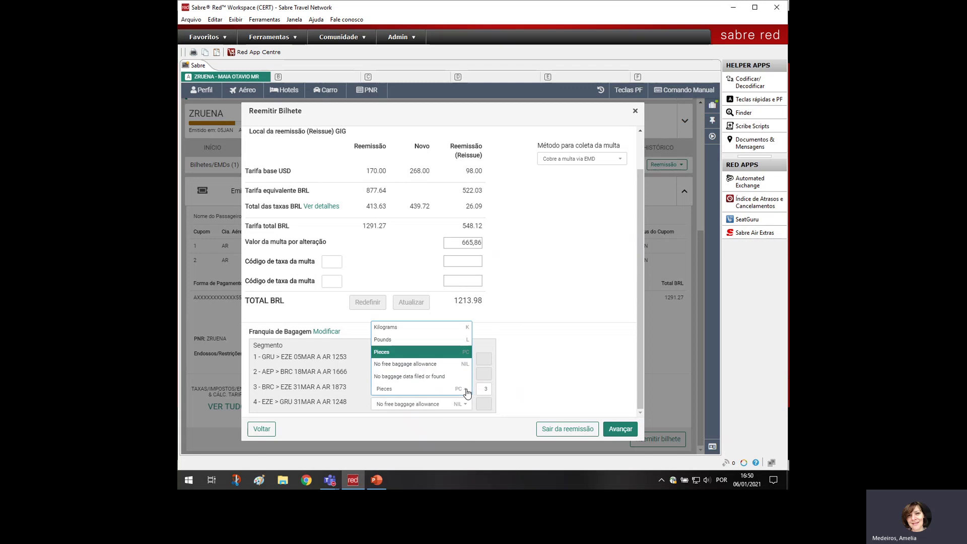
click(446, 364)
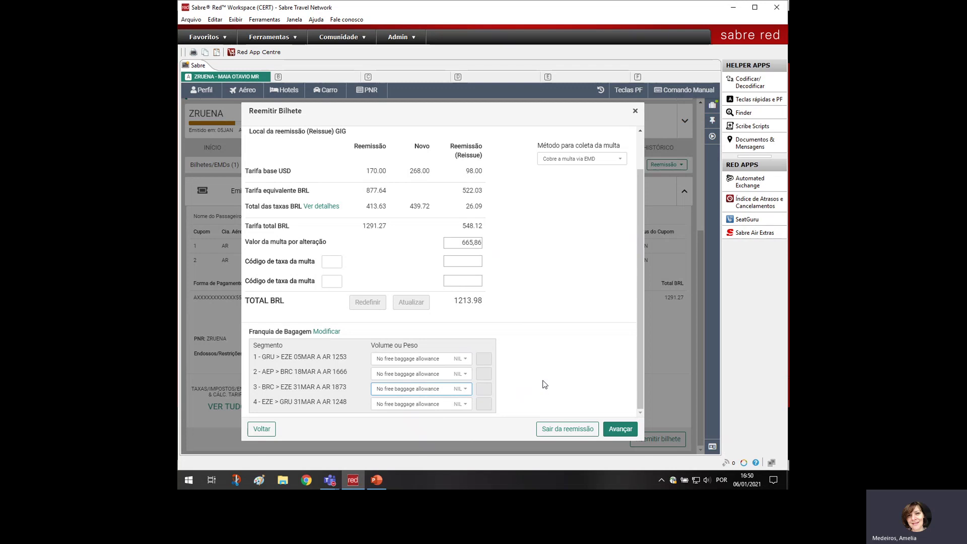
Proceed to the ticket's reissue instructions and exit the reissue without saving the PQR
click(625, 430)
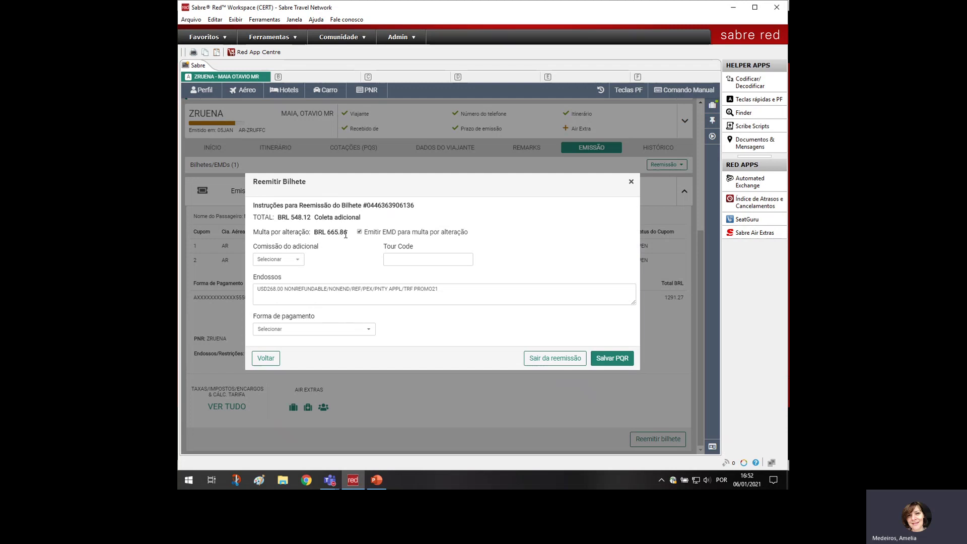
click(553, 359)
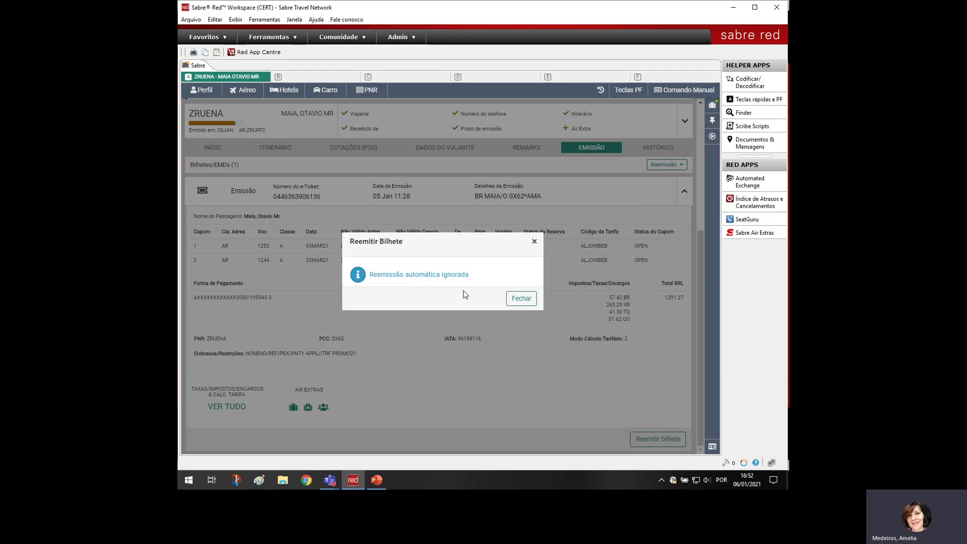
click(521, 299)
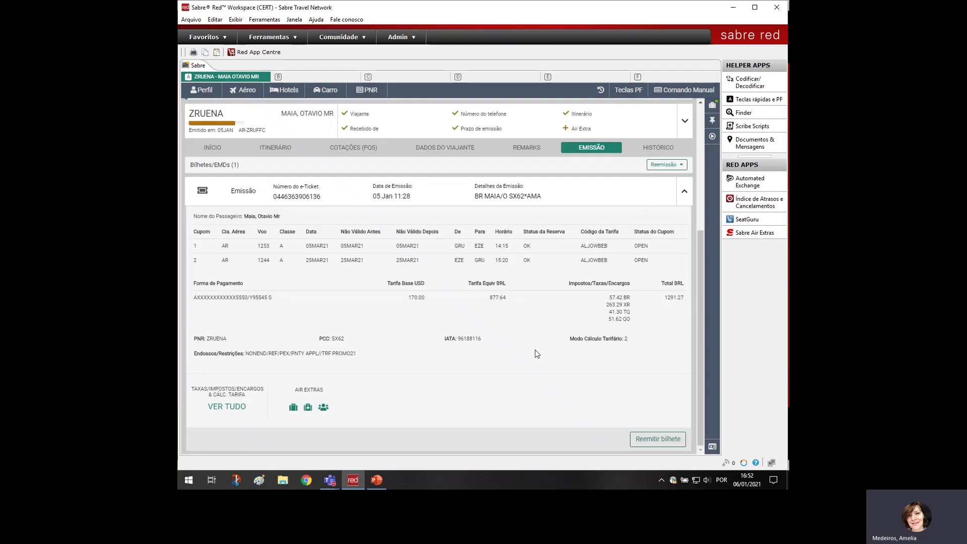
Ignore the unsaved changes to the four-segment itinerary, redisplay the PNR and show its itinerary segments
click(278, 148)
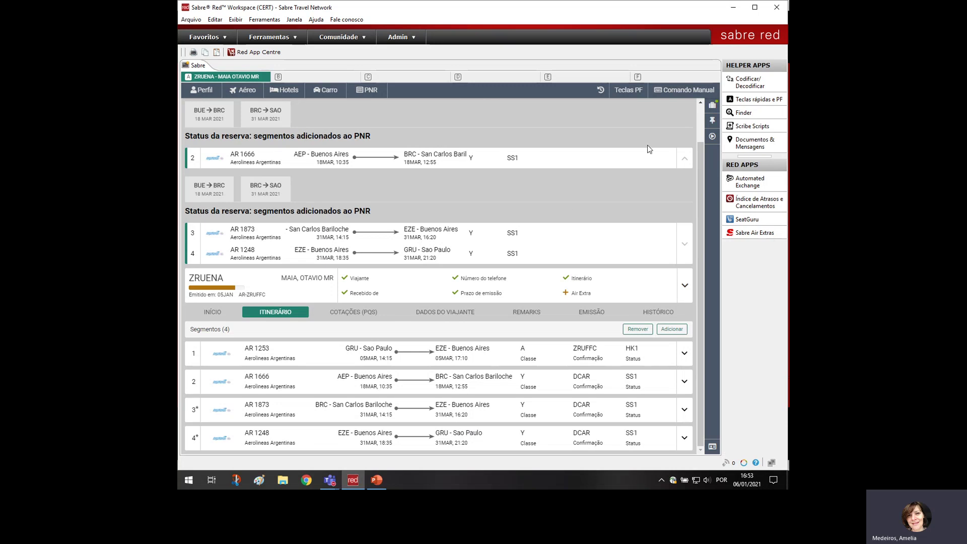
click(712, 109)
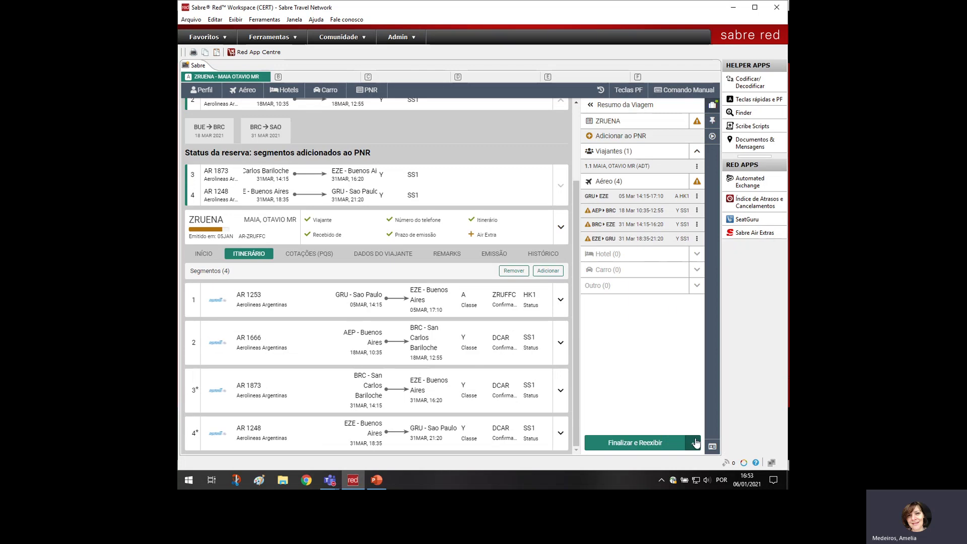
click(695, 444)
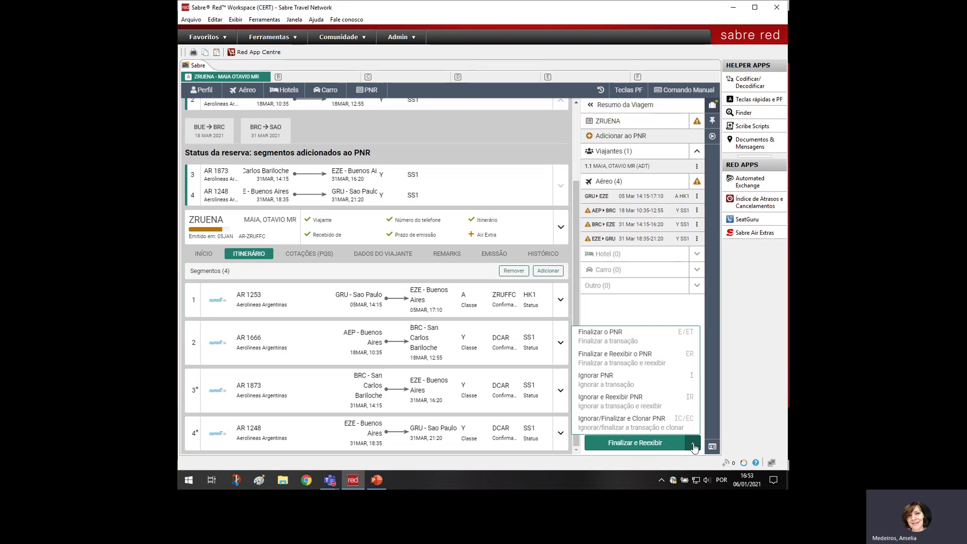
click(640, 400)
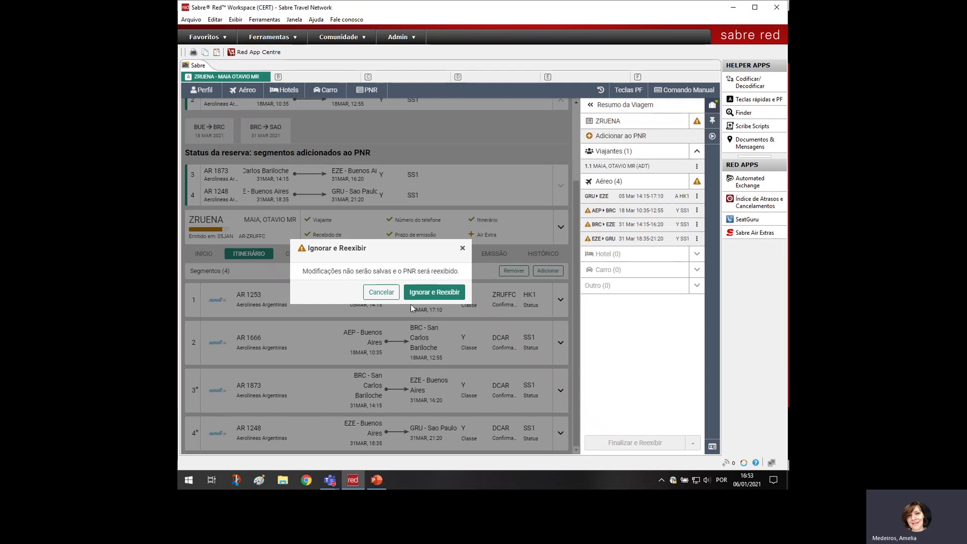
click(451, 295)
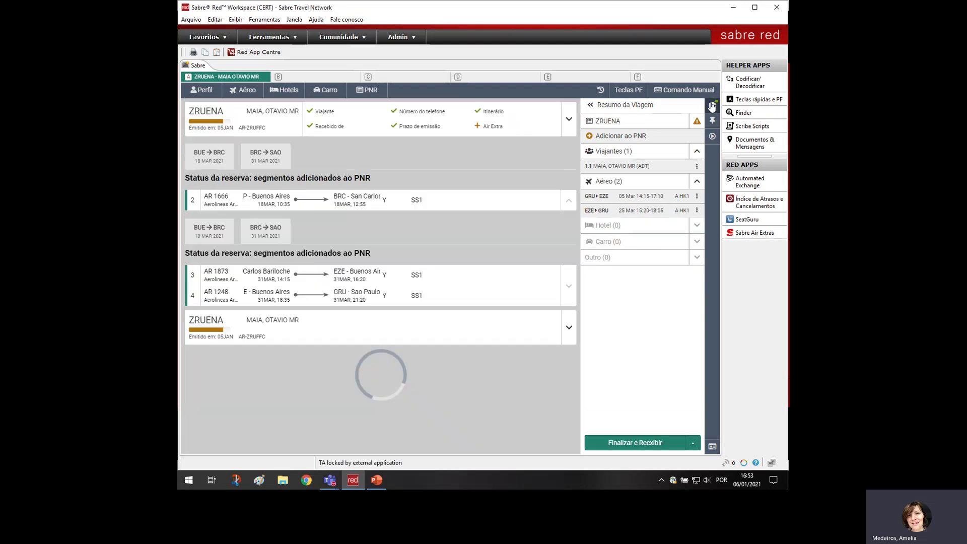
click(711, 106)
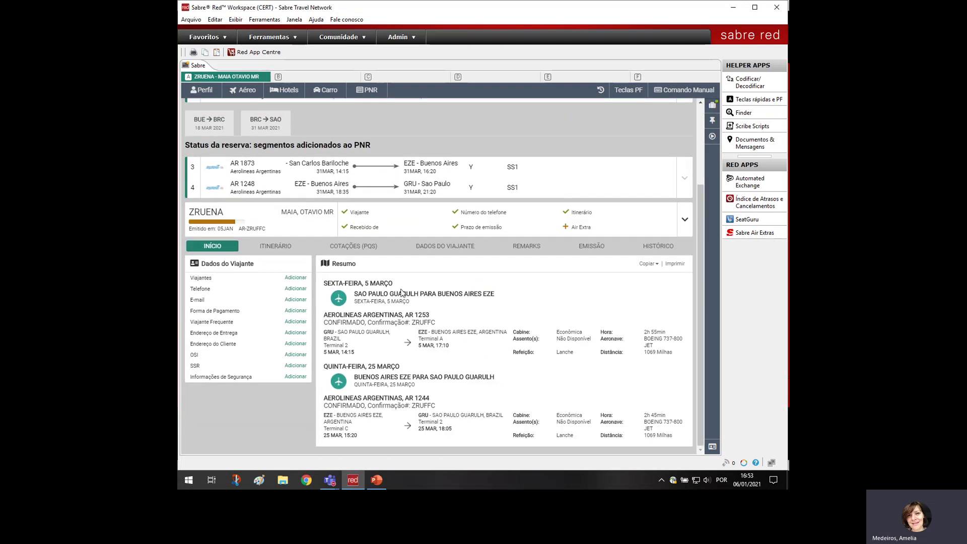
click(275, 246)
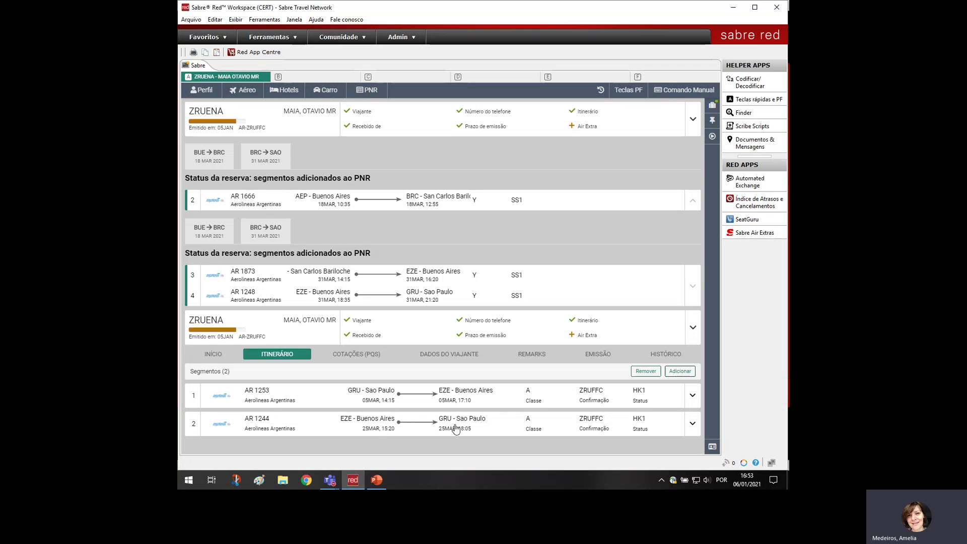
Switch to the PowerPoint slide show and advance to the NOTAS slide
click(382, 479)
click(497, 412)
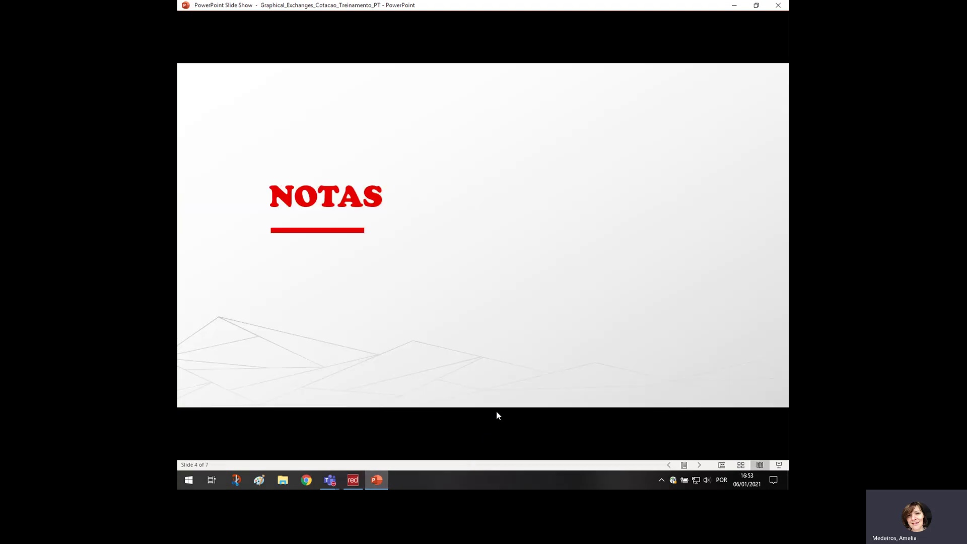